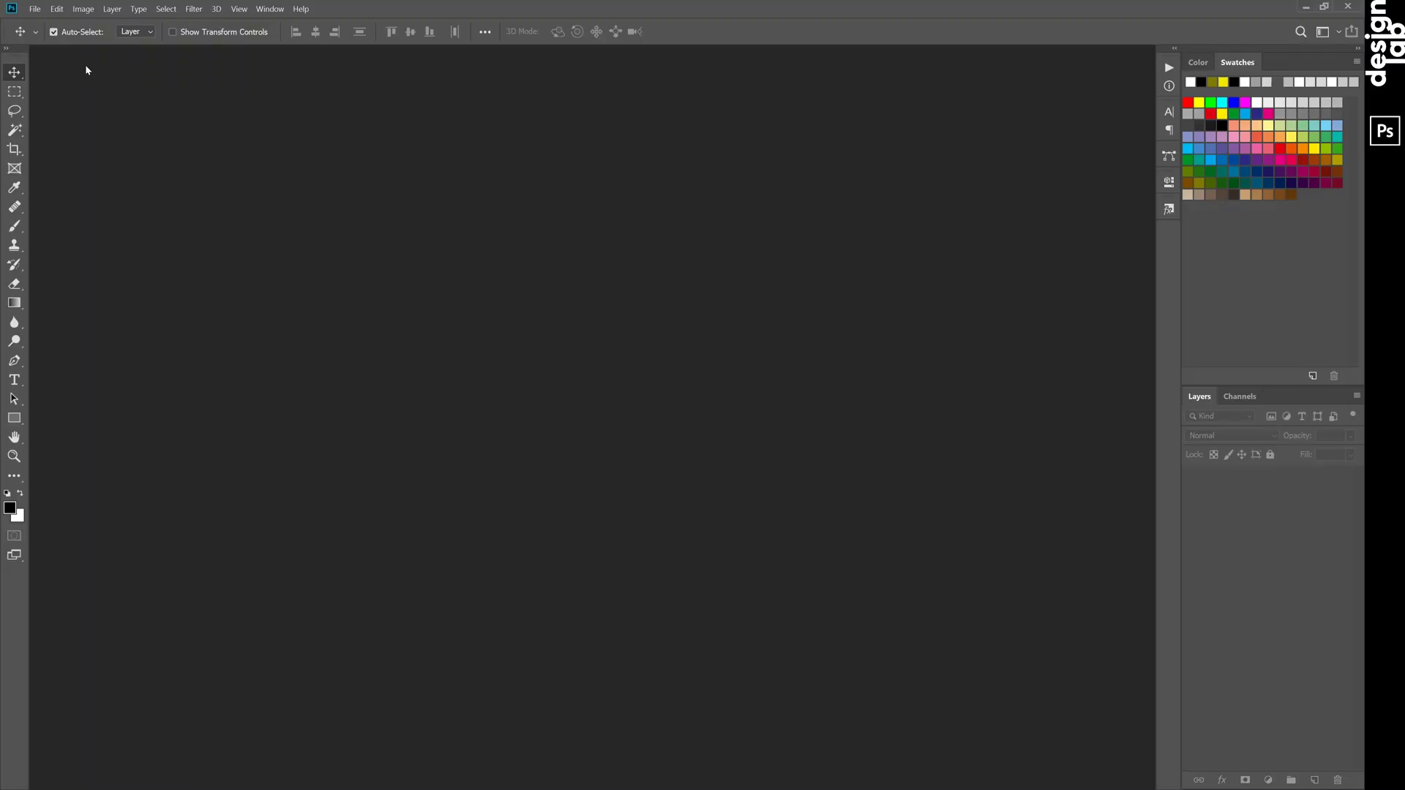
# Create a new white 10 × 8 inch, 300 ppi document and duplicate its Background as Layer 1
pyautogui.click(35, 8)
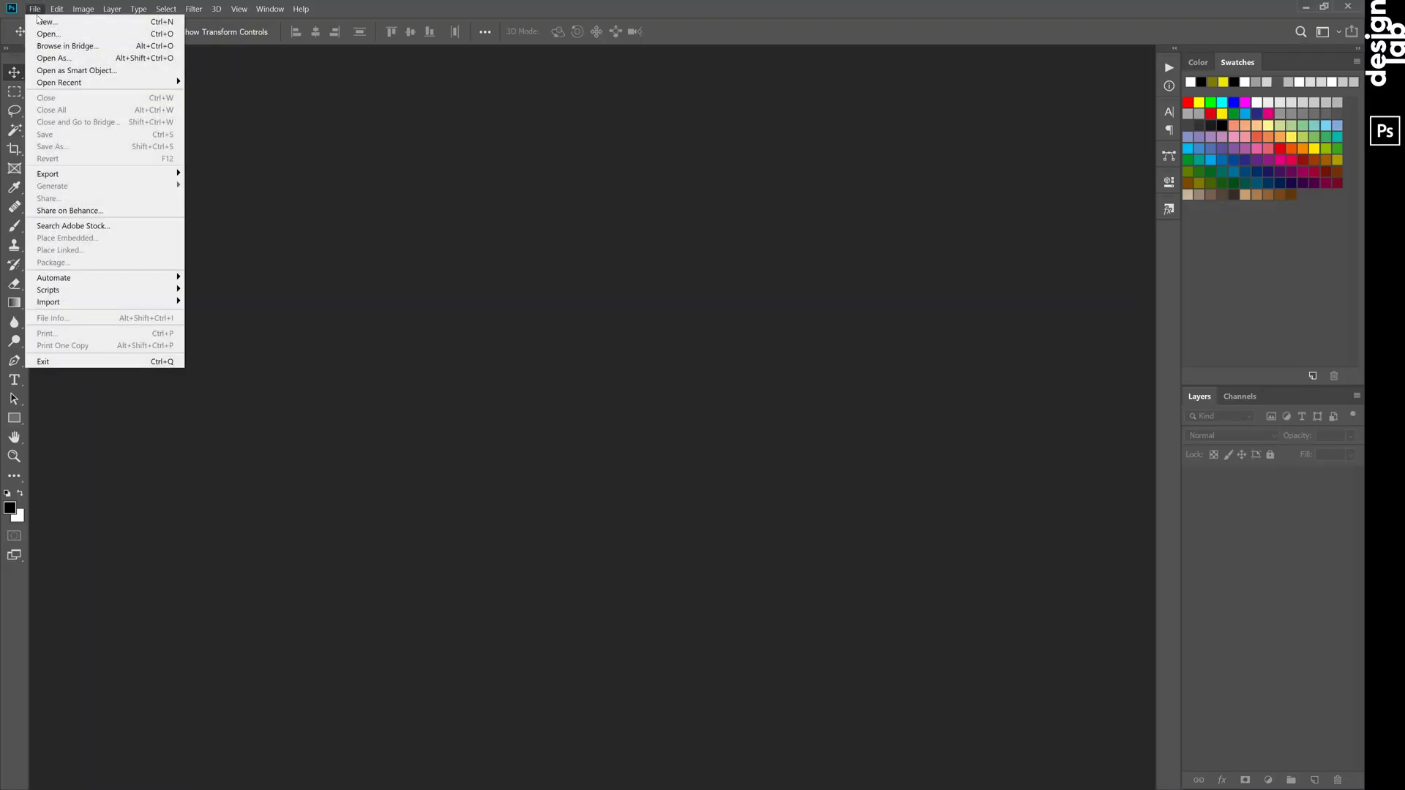
pyautogui.click(41, 22)
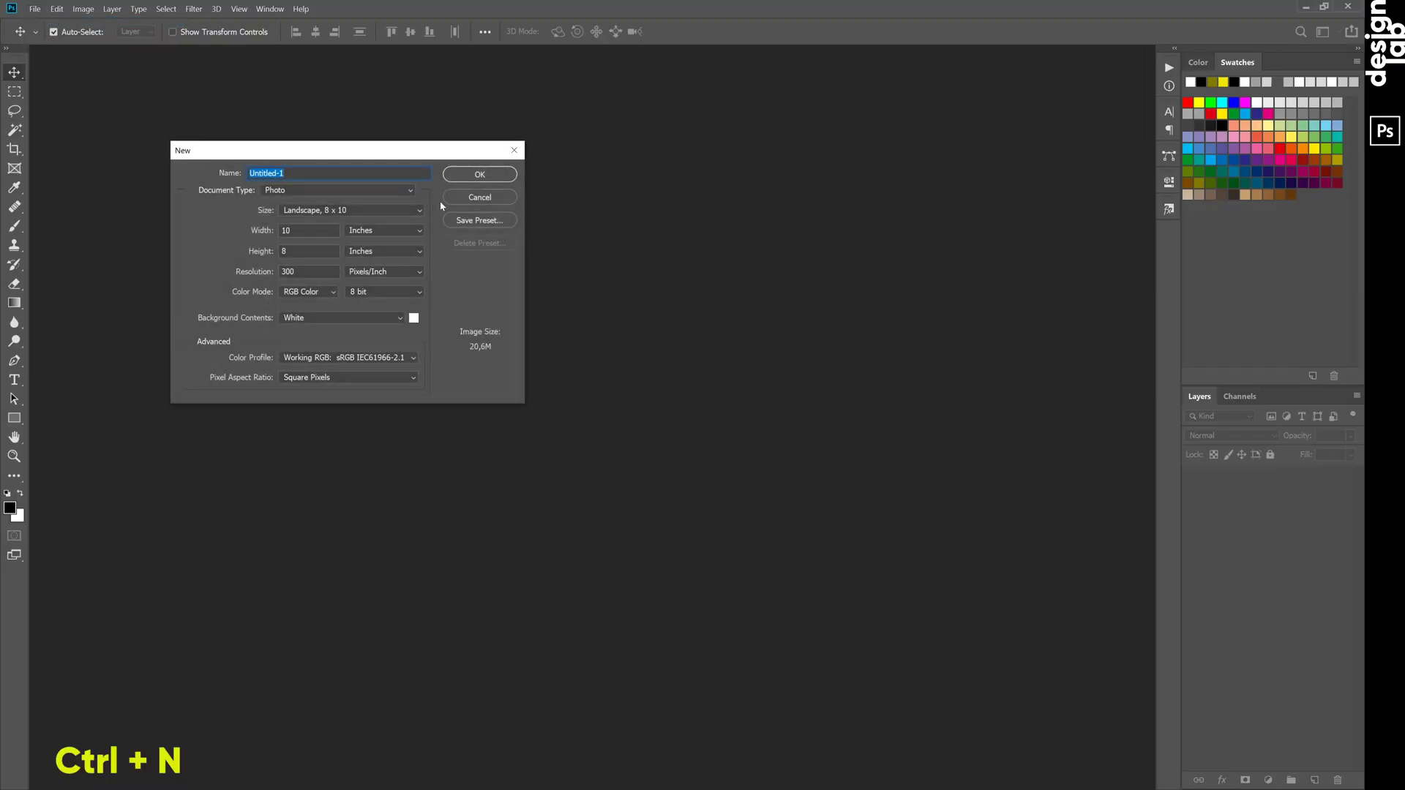
pyautogui.click(480, 176)
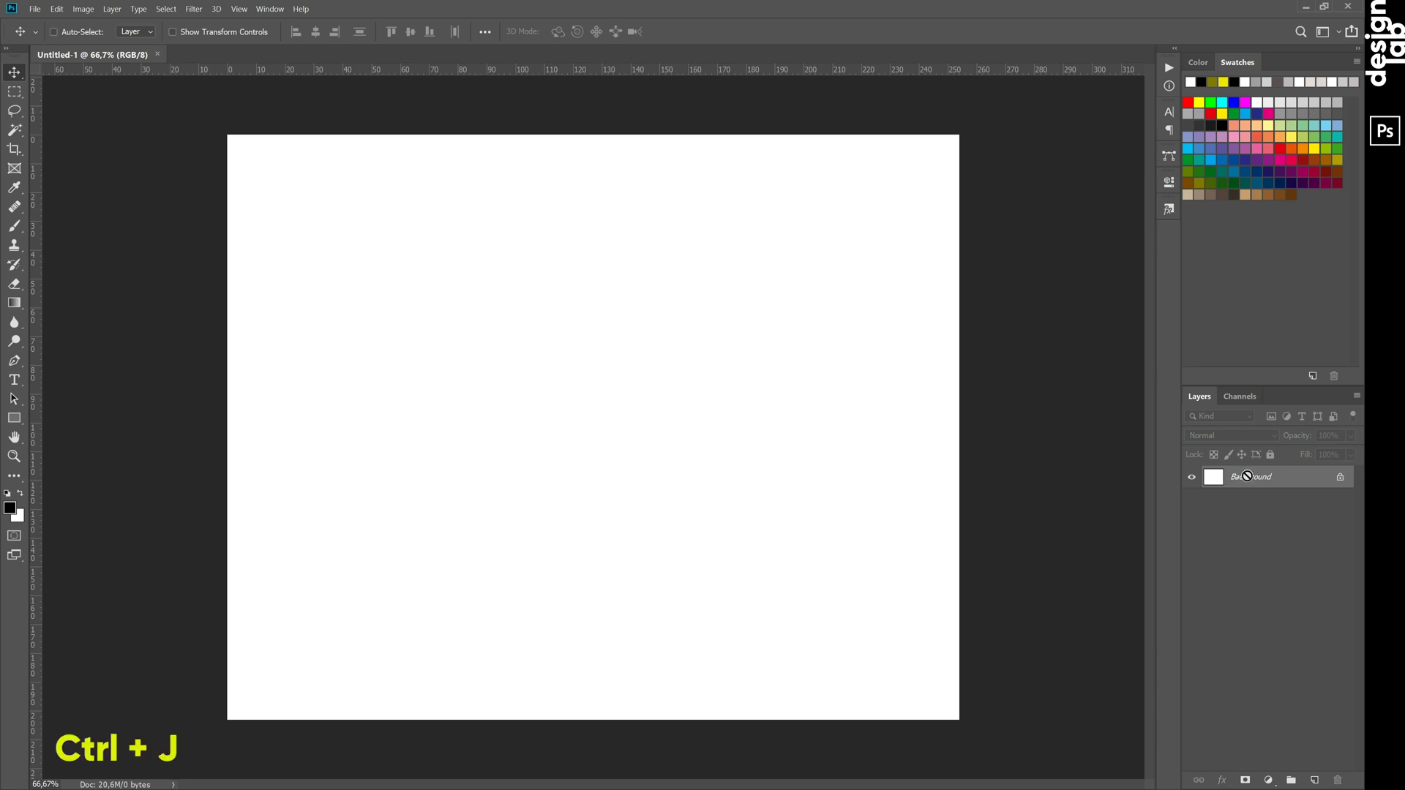
pyautogui.hotkey('ctrl', 'j')
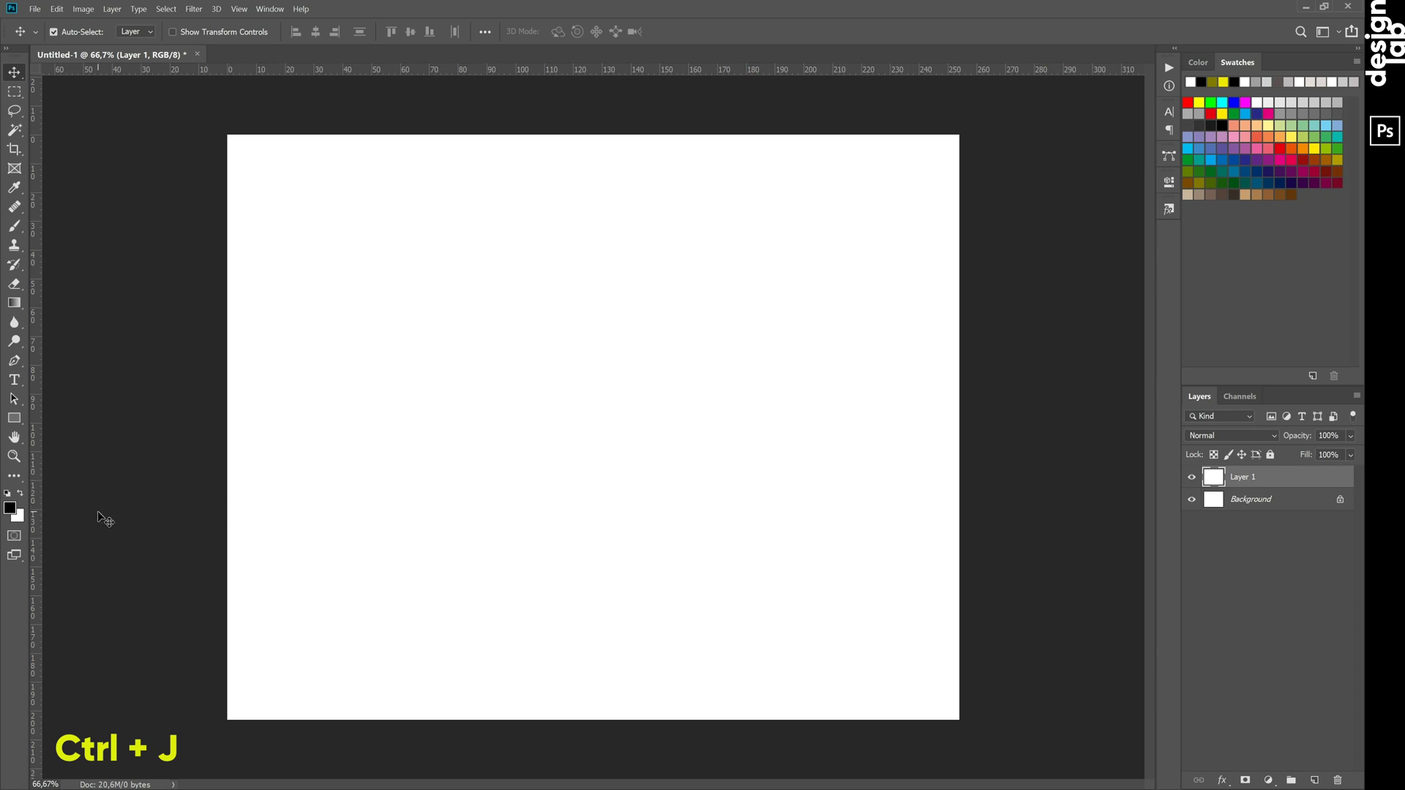
# Set the foreground colour to a bright saturated yellow, hex d7da00
pyautogui.click(12, 511)
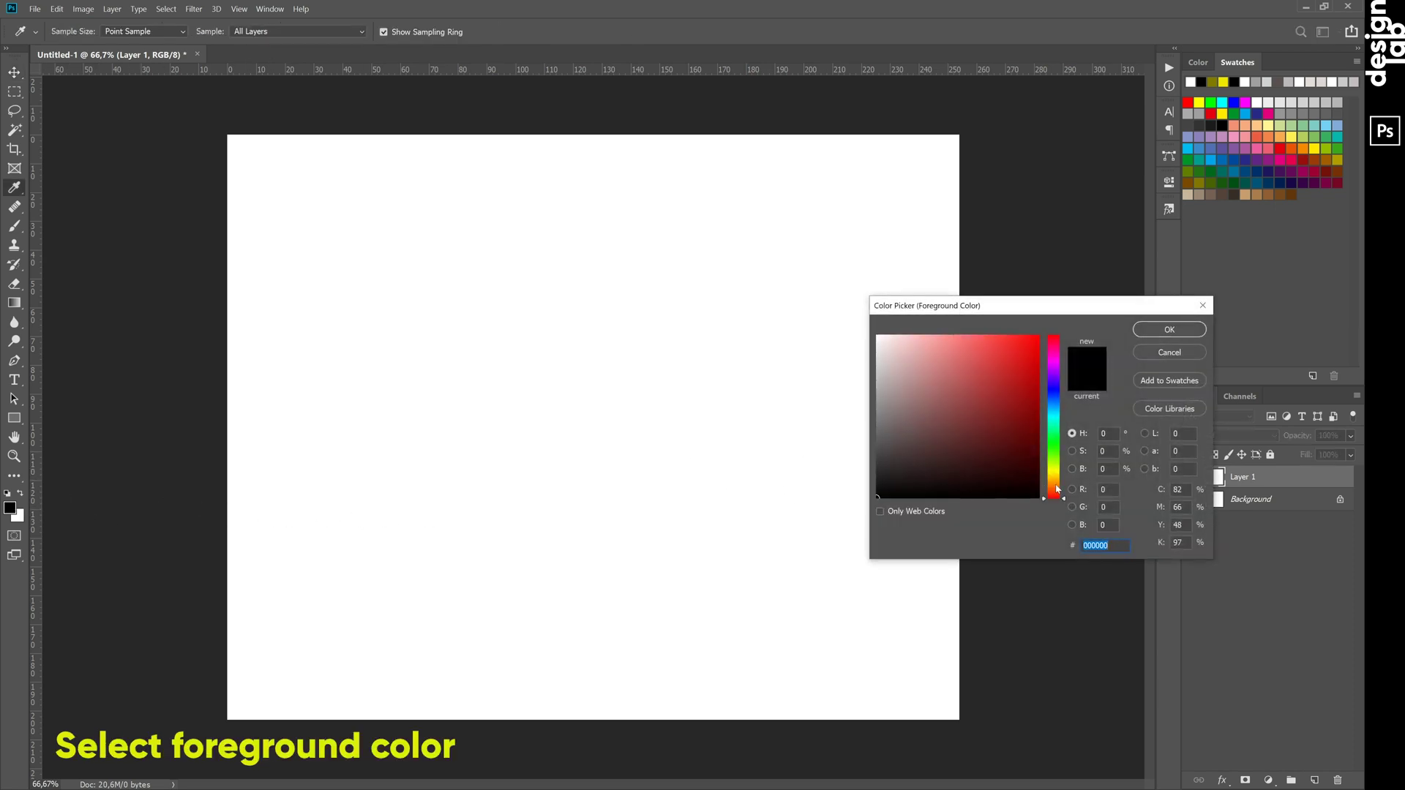
pyautogui.moveTo(1063, 504); pyautogui.dragTo(1063, 475)
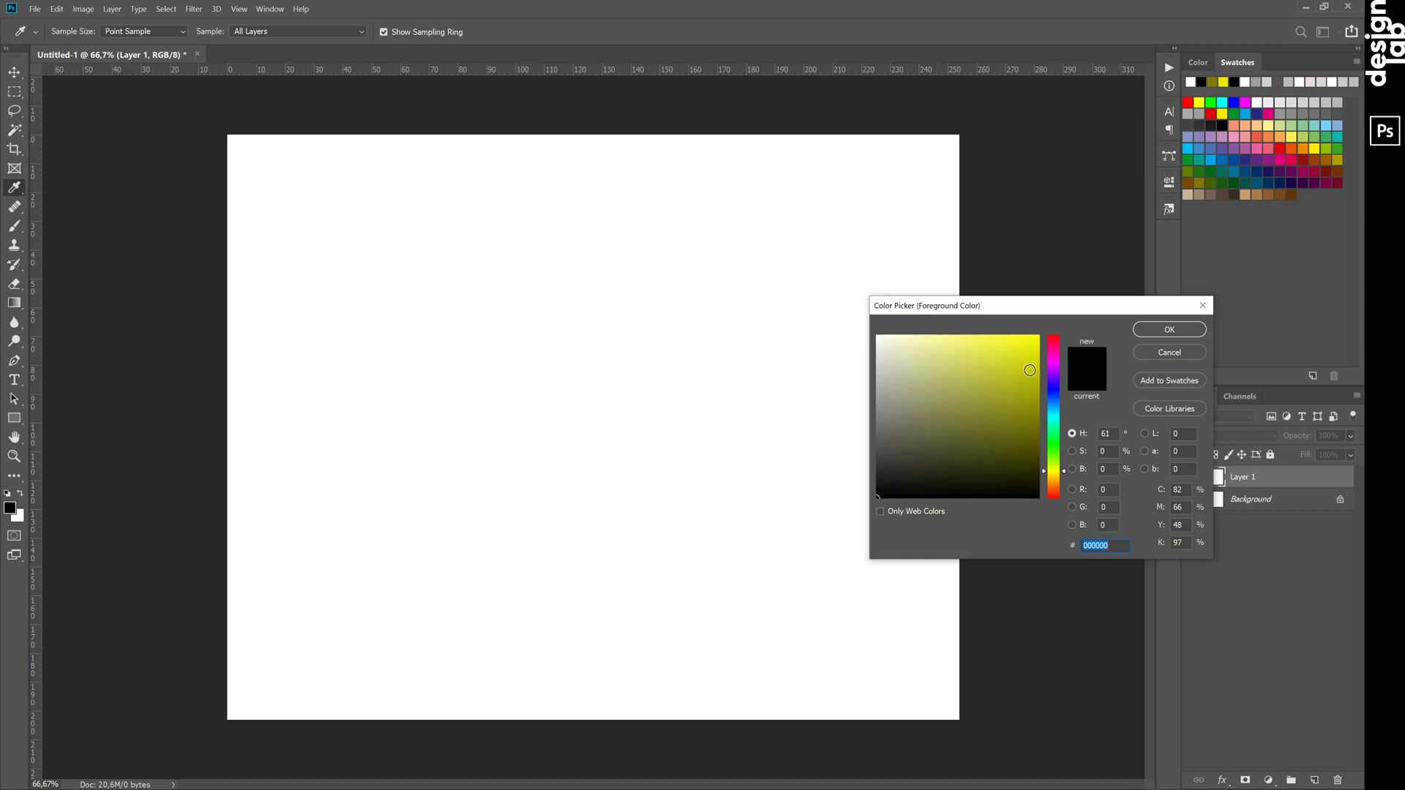
pyautogui.moveTo(1030, 368); pyautogui.dragTo(1041, 360)
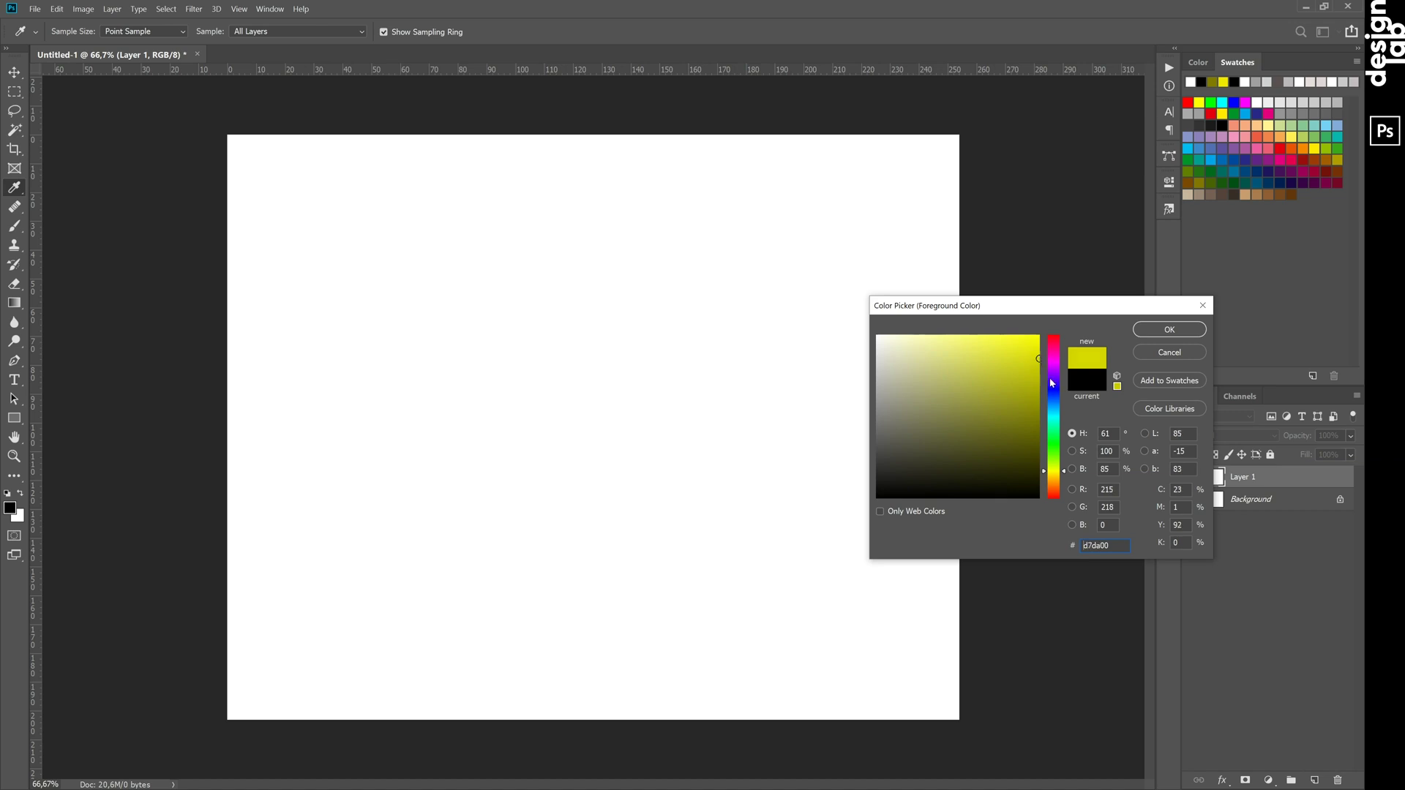
pyautogui.click(1153, 331)
pyautogui.press('v')
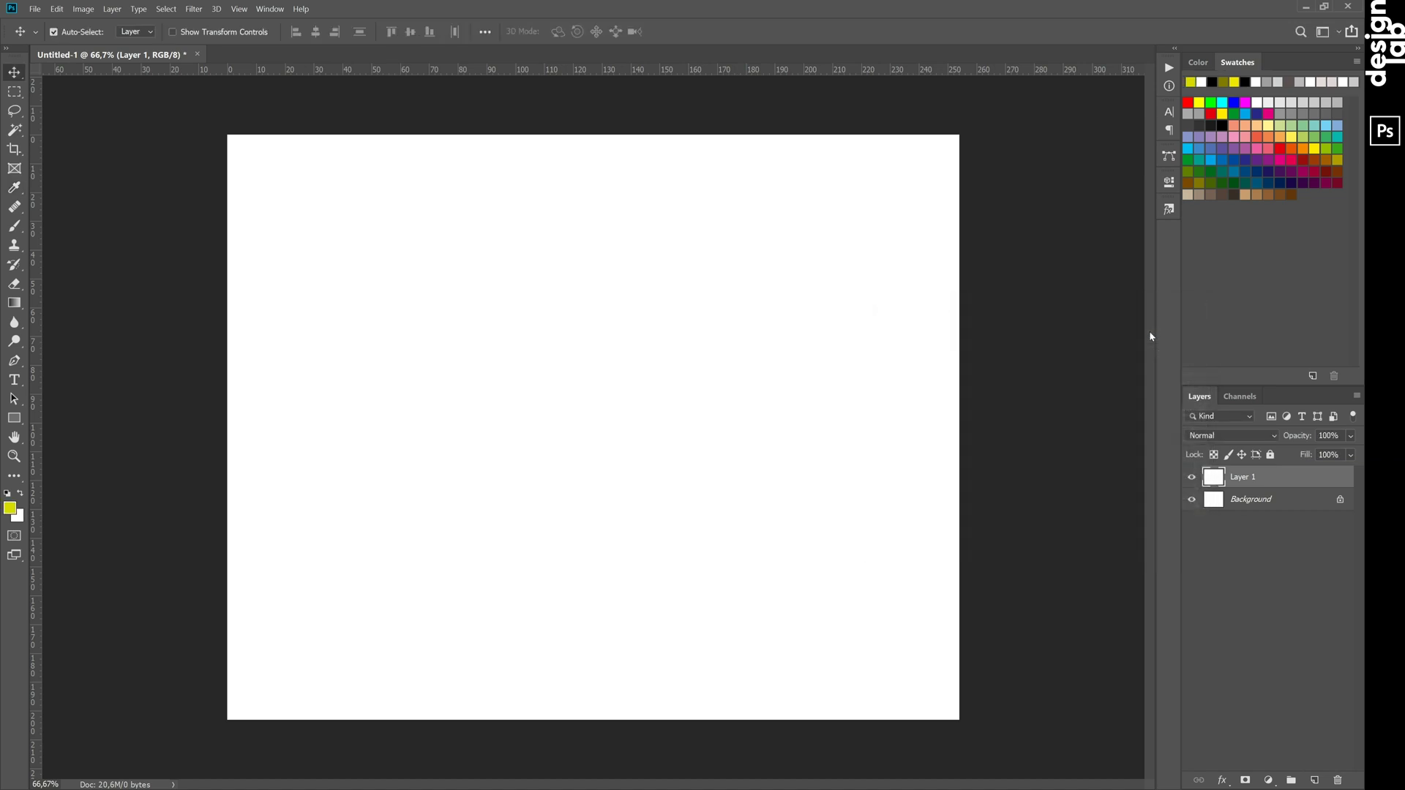
# Set the background colour to a dark olive yellow, hex 7a7b00, darkened from the foreground yellow
pyautogui.click(17, 516)
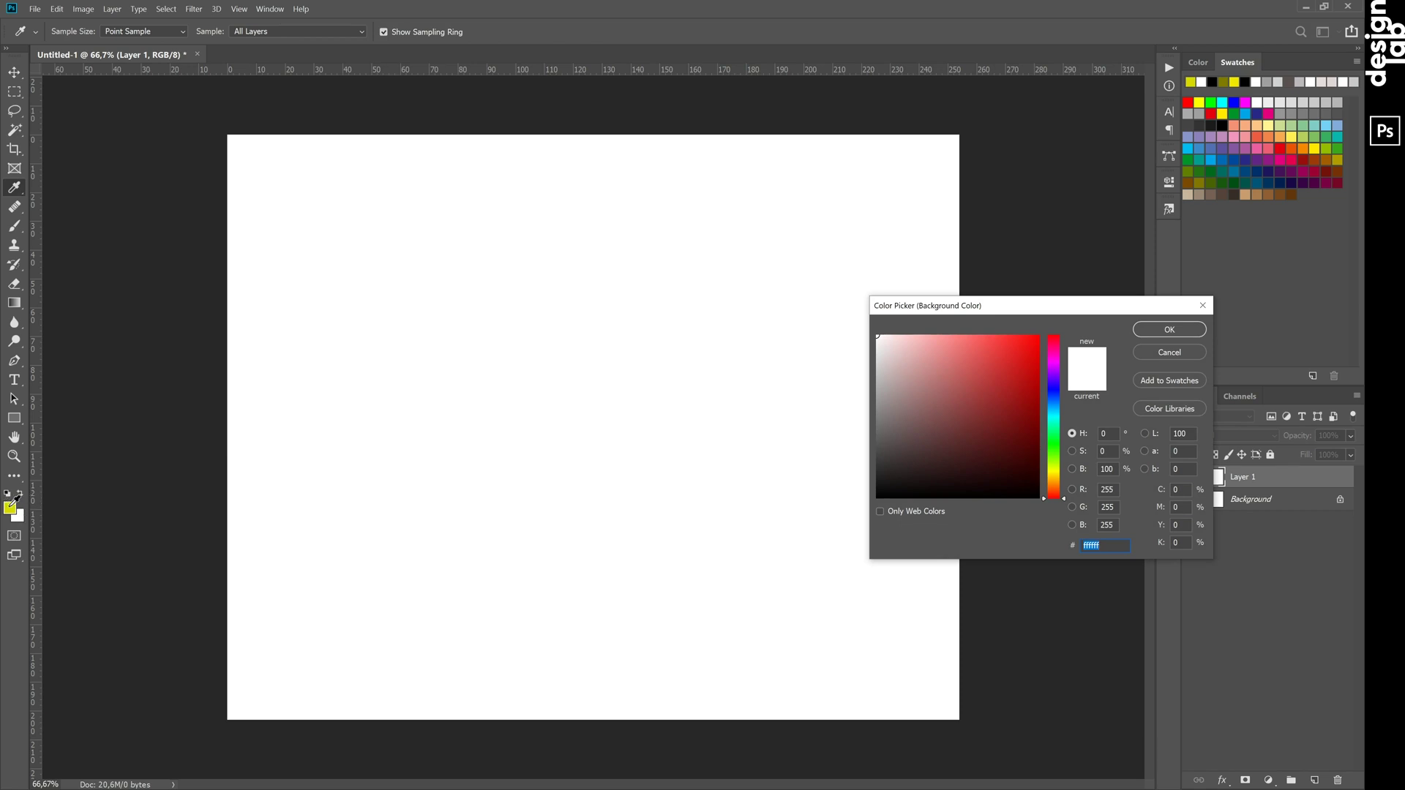
pyautogui.click(12, 505)
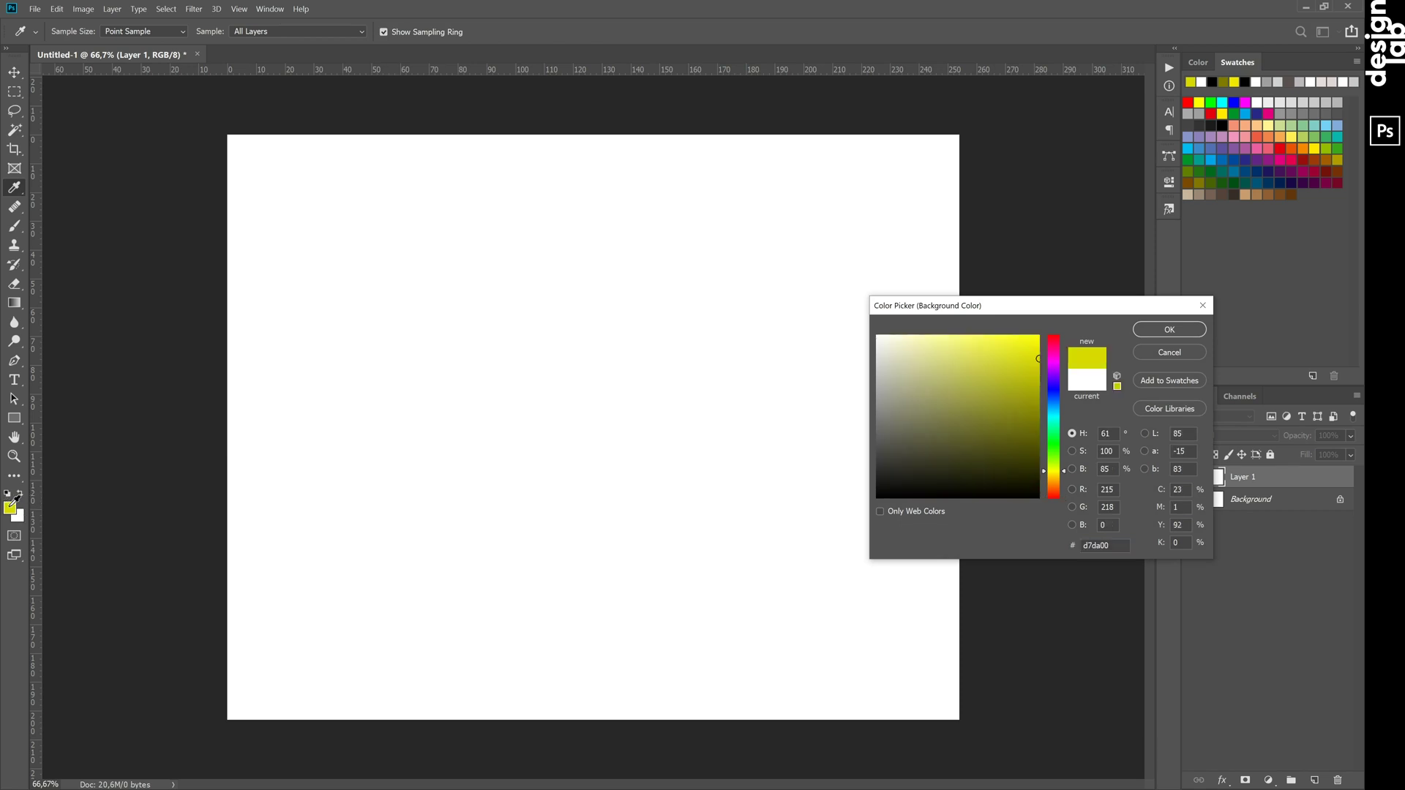
pyautogui.click(1039, 362)
pyautogui.moveTo(1040, 361); pyautogui.dragTo(1039, 419)
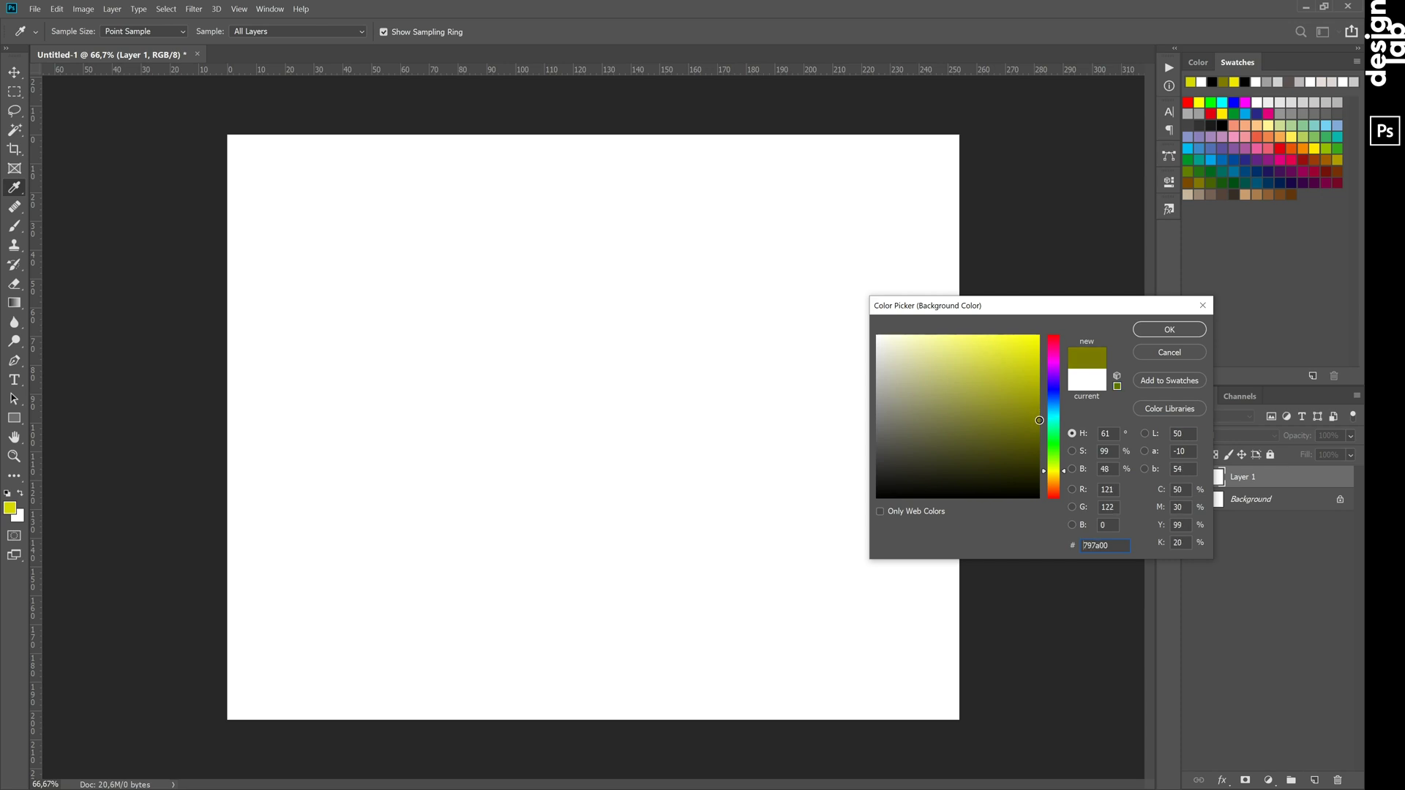
pyautogui.click(1149, 331)
pyautogui.press('v')
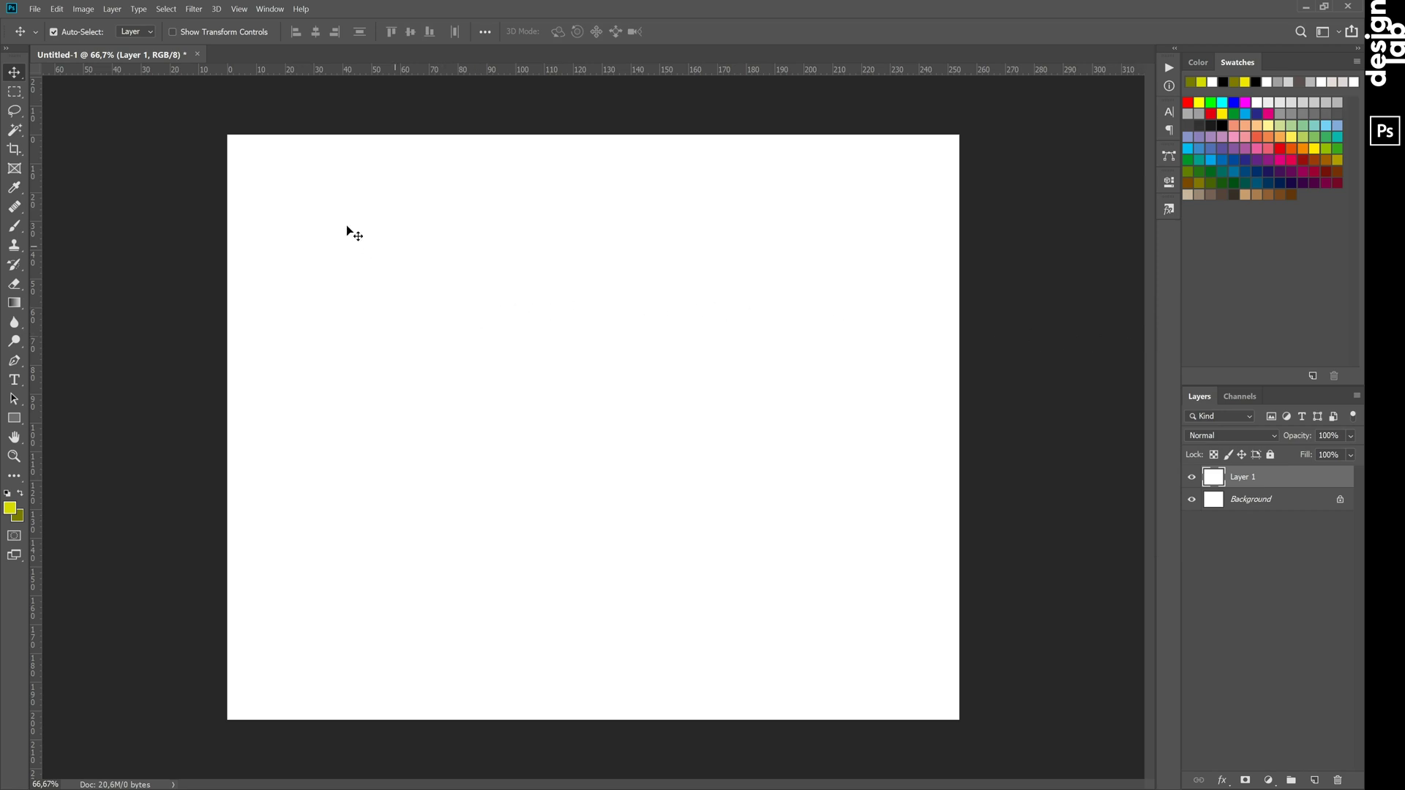
# Fill Layer 1 with a Filter > Render > Clouds texture in yellow and olive
pyautogui.click(193, 10)
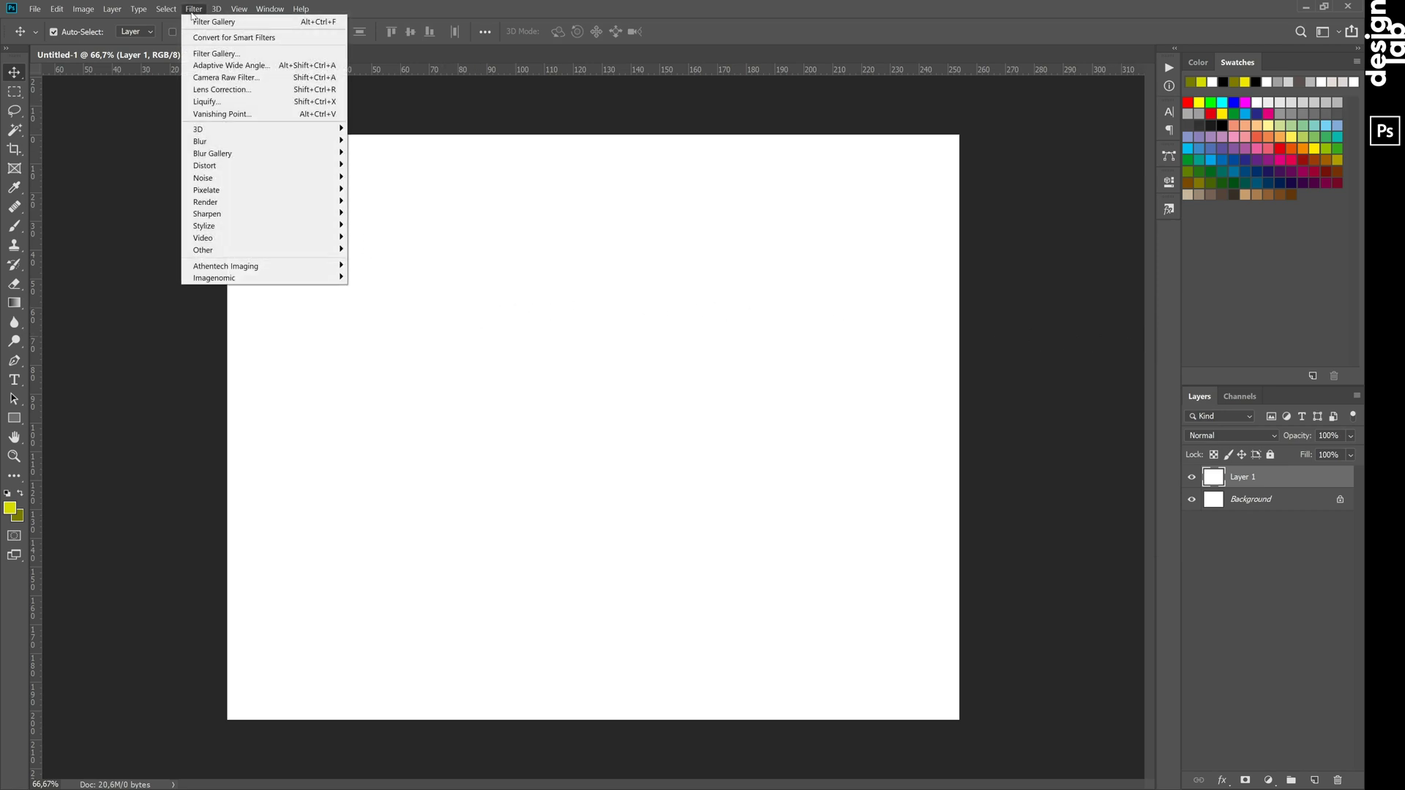
pyautogui.moveTo(264, 205)
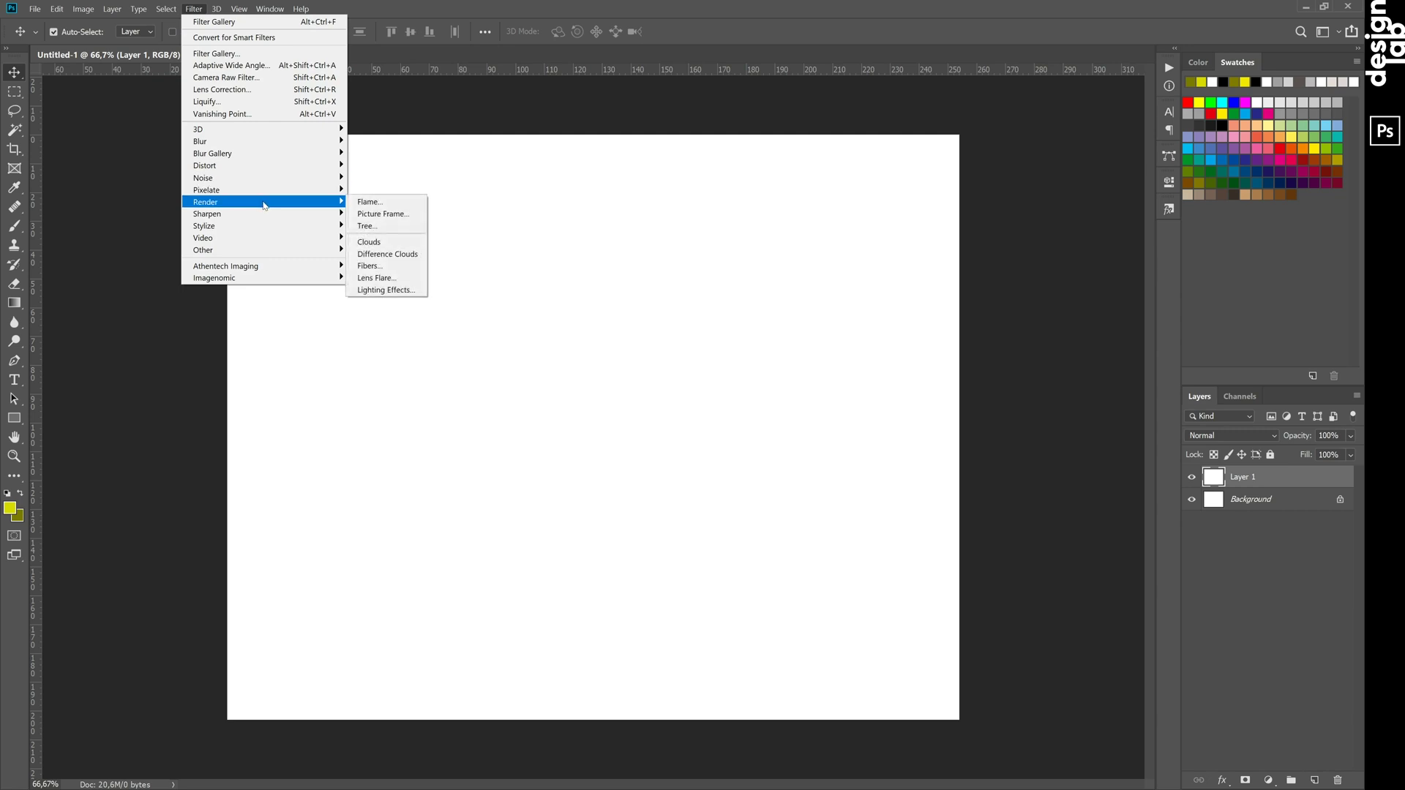
pyautogui.click(378, 244)
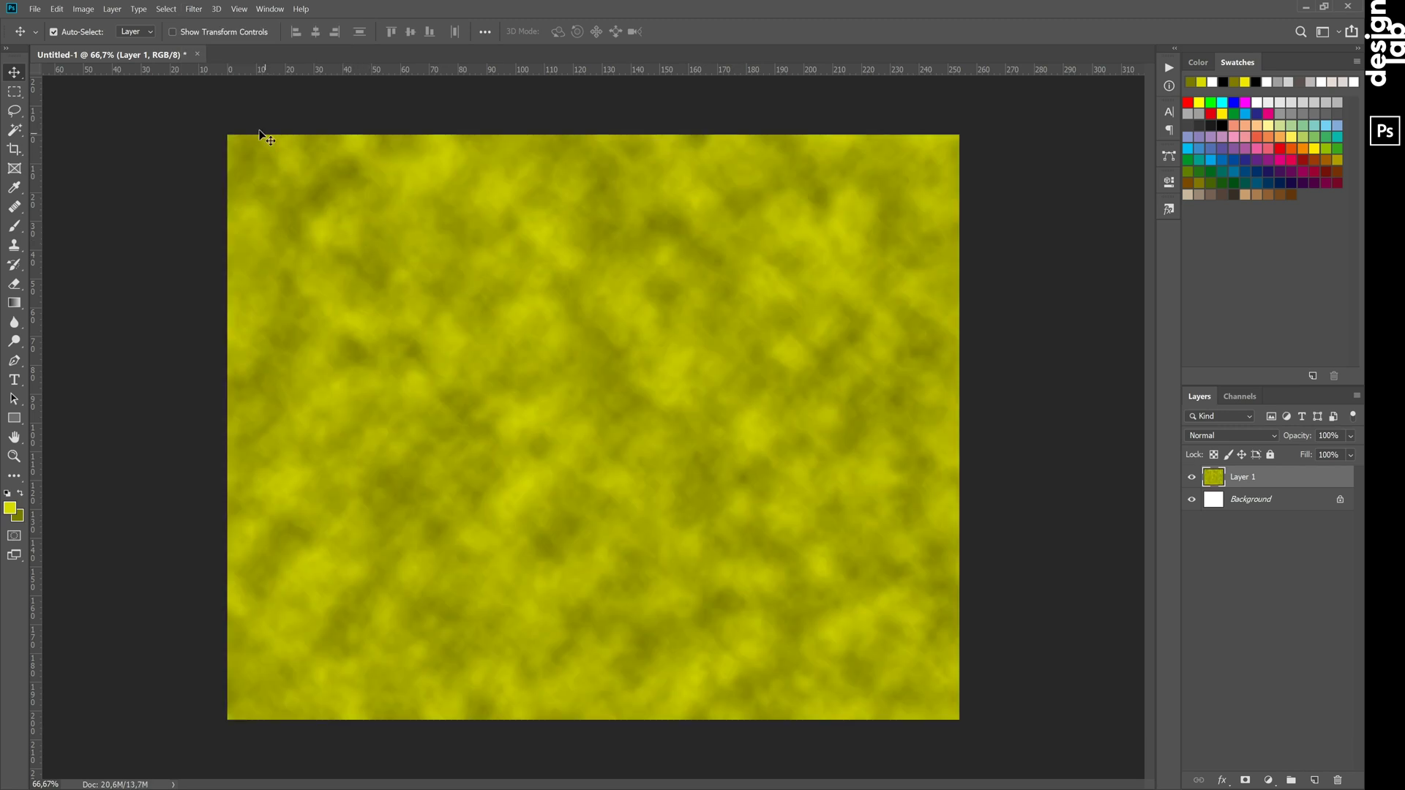
# Apply the Filter Gallery Glass effect: Distortion 20, Smoothness 4, Frosted texture, 100% scaling
pyautogui.click(195, 9)
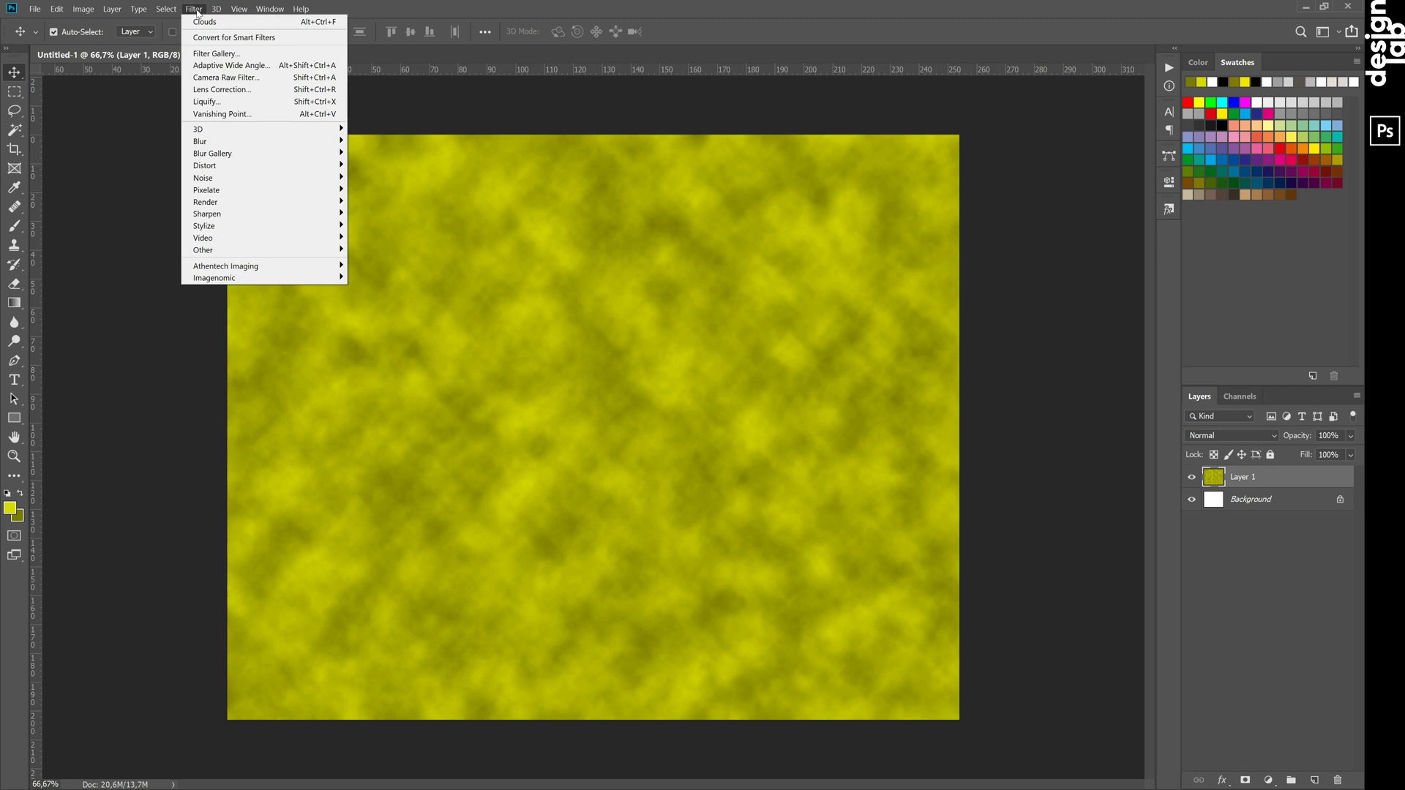
pyautogui.click(210, 55)
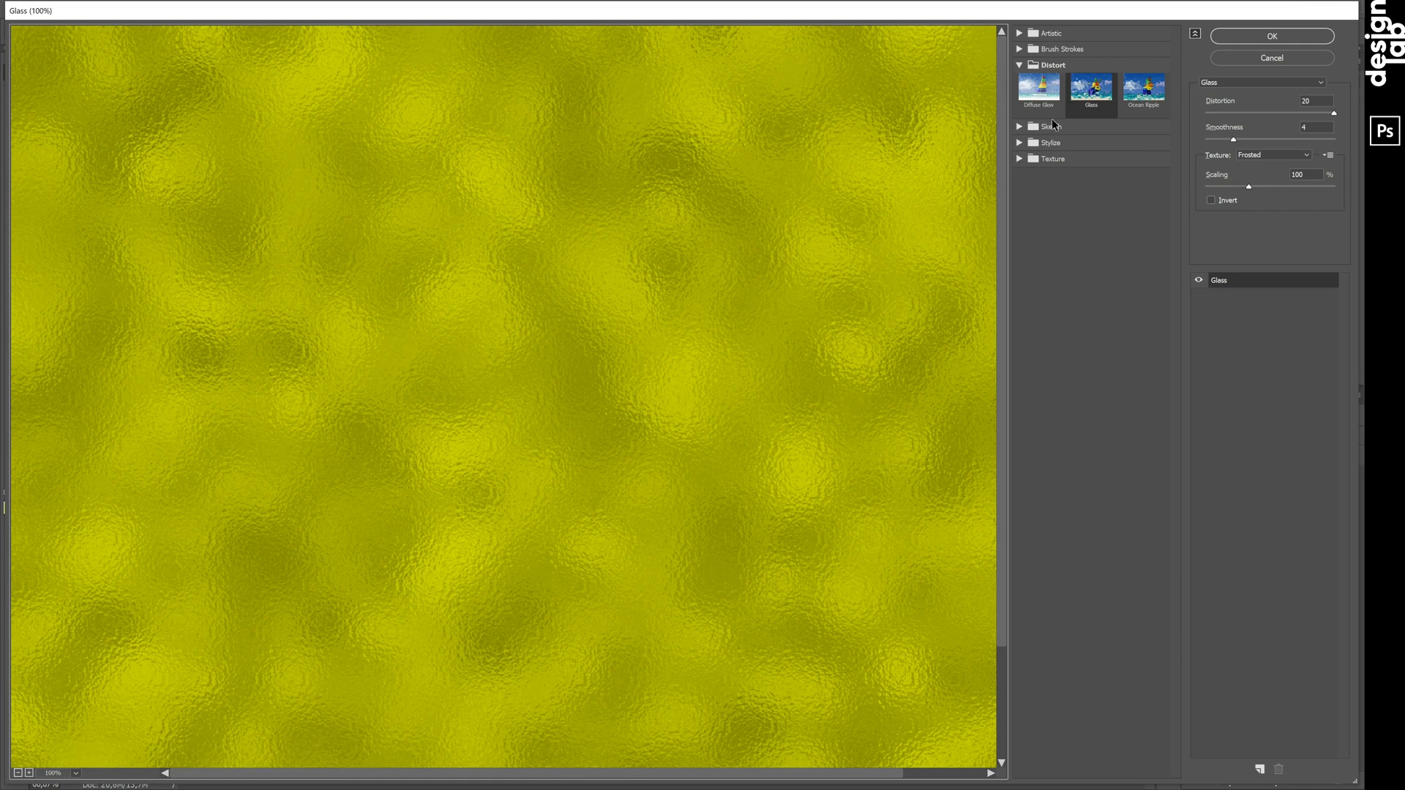
pyautogui.click(1098, 95)
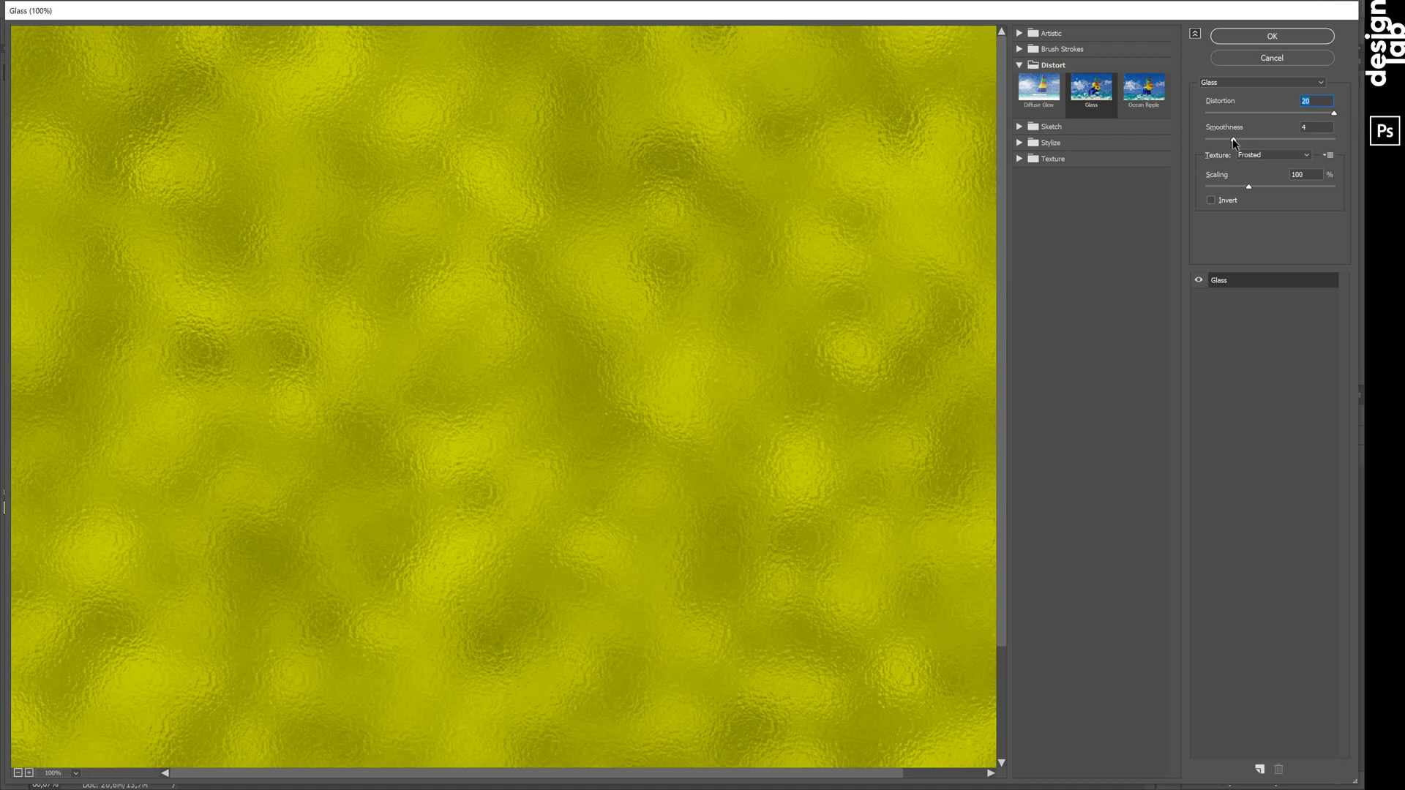
pyautogui.moveTo(1234, 139); pyautogui.dragTo(1274, 142)
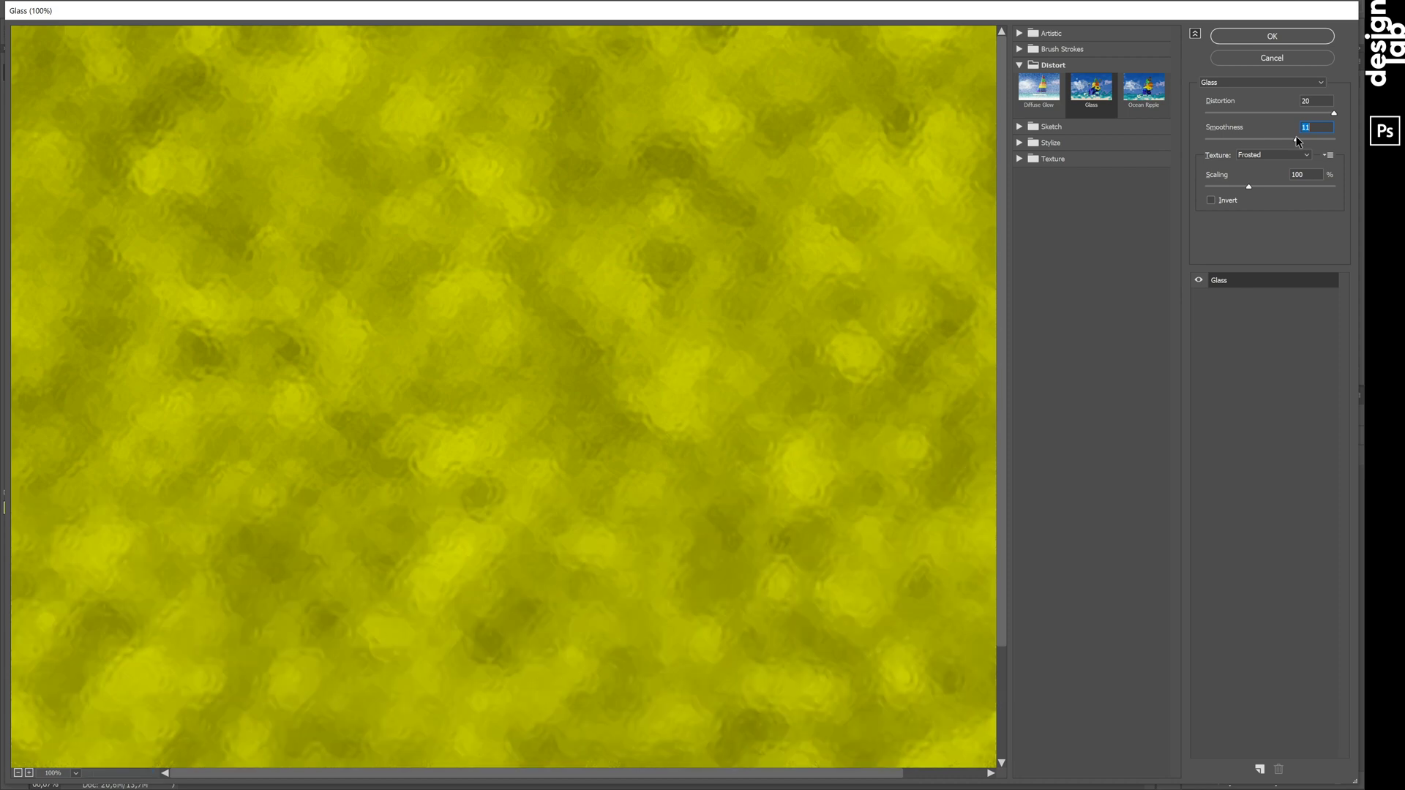
pyautogui.moveTo(1298, 141); pyautogui.dragTo(1231, 139)
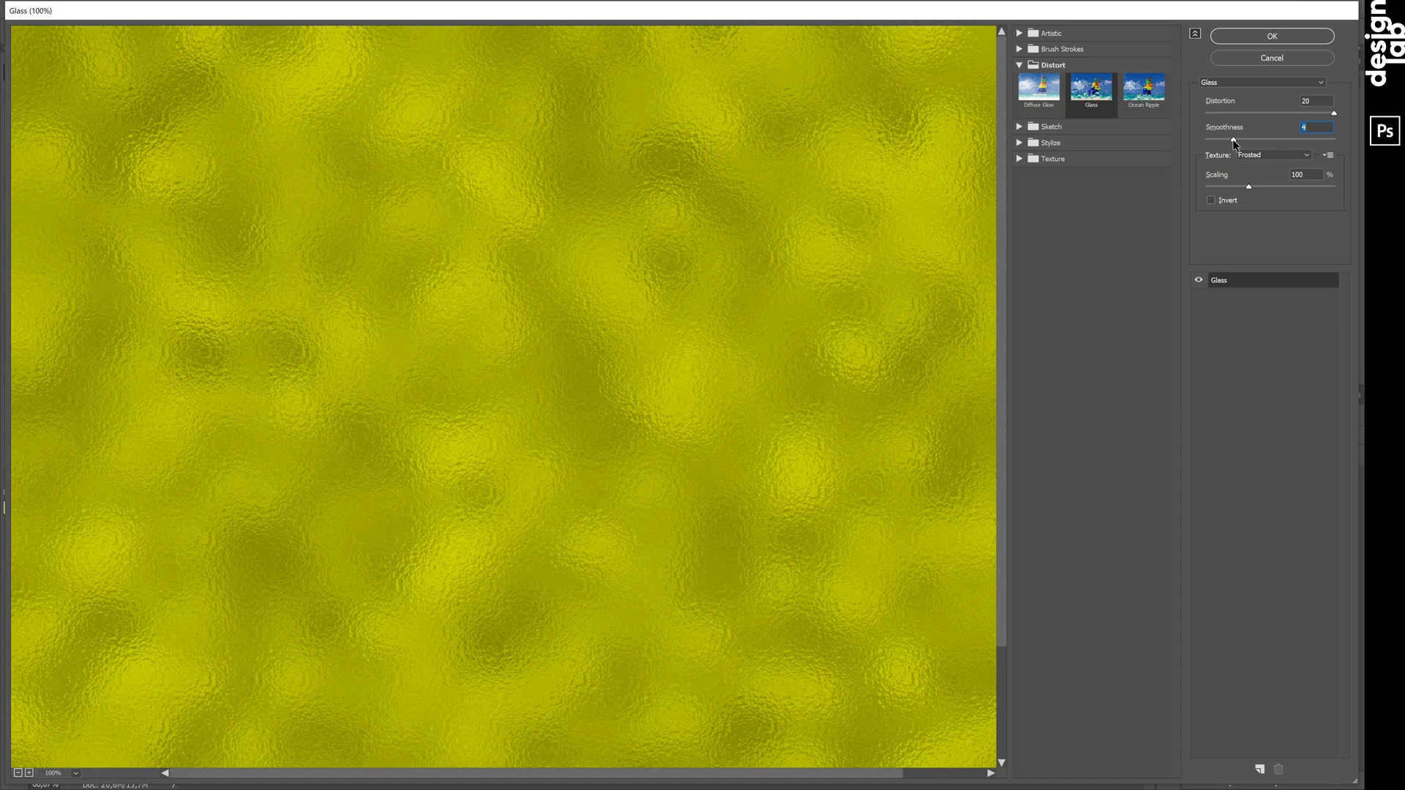
pyautogui.click(1259, 155)
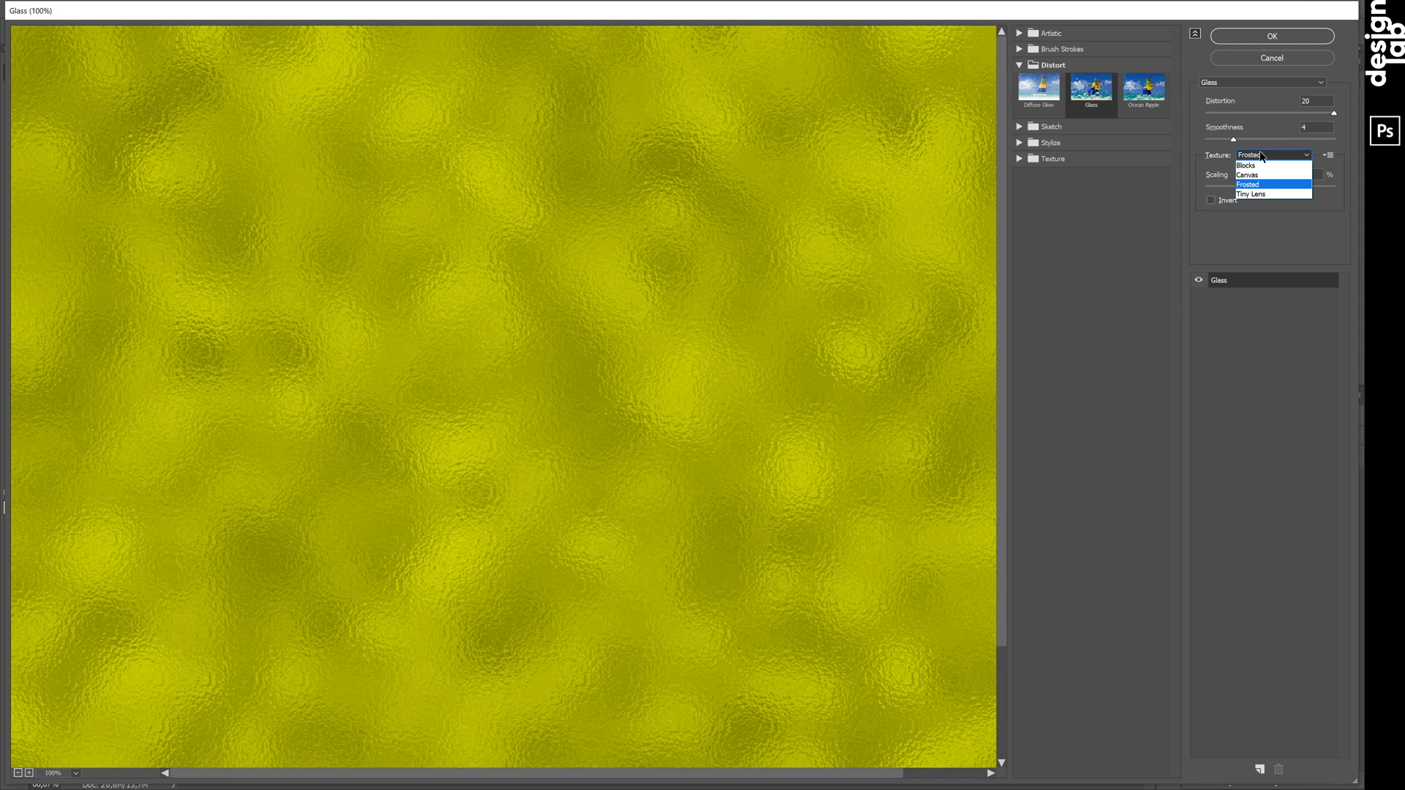
pyautogui.click(1260, 154)
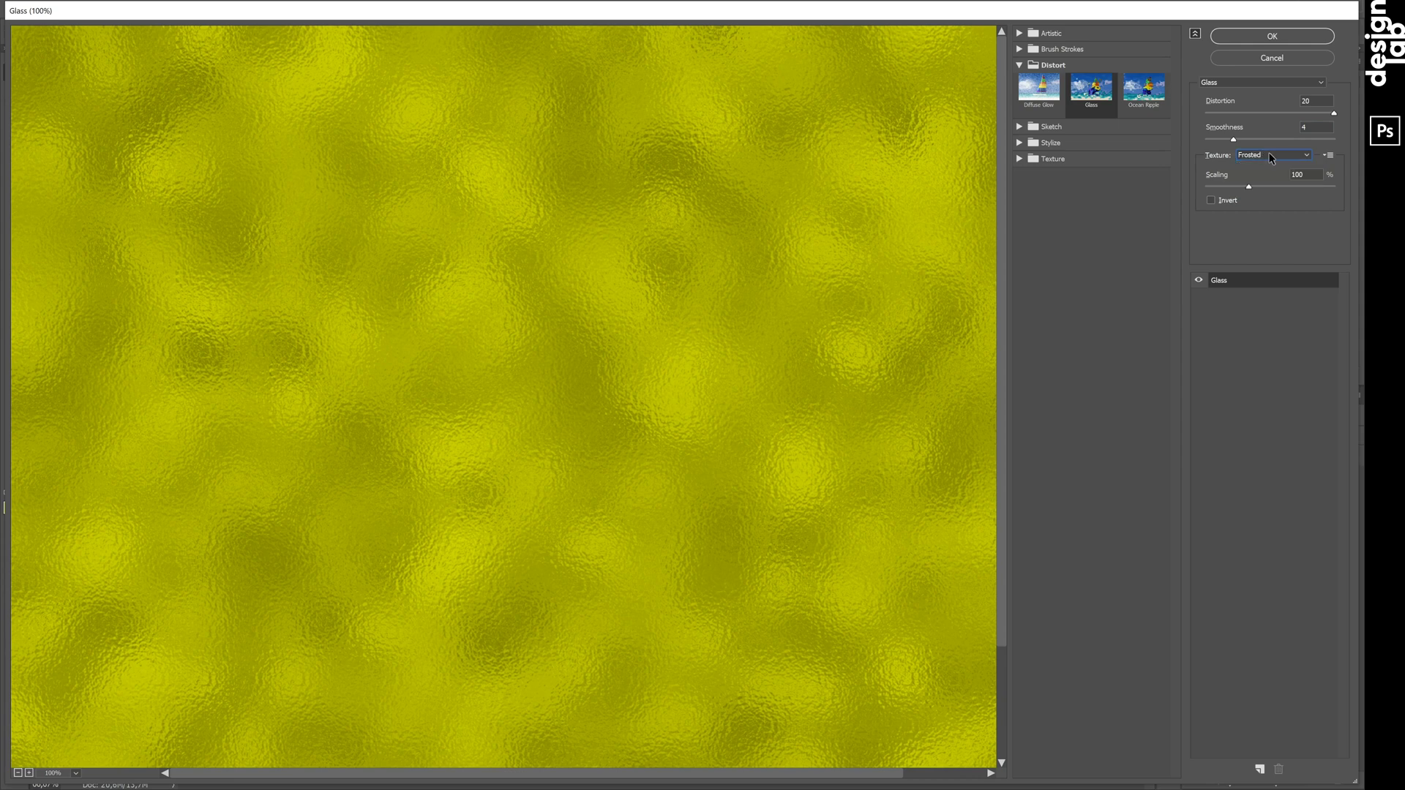
pyautogui.click(1257, 38)
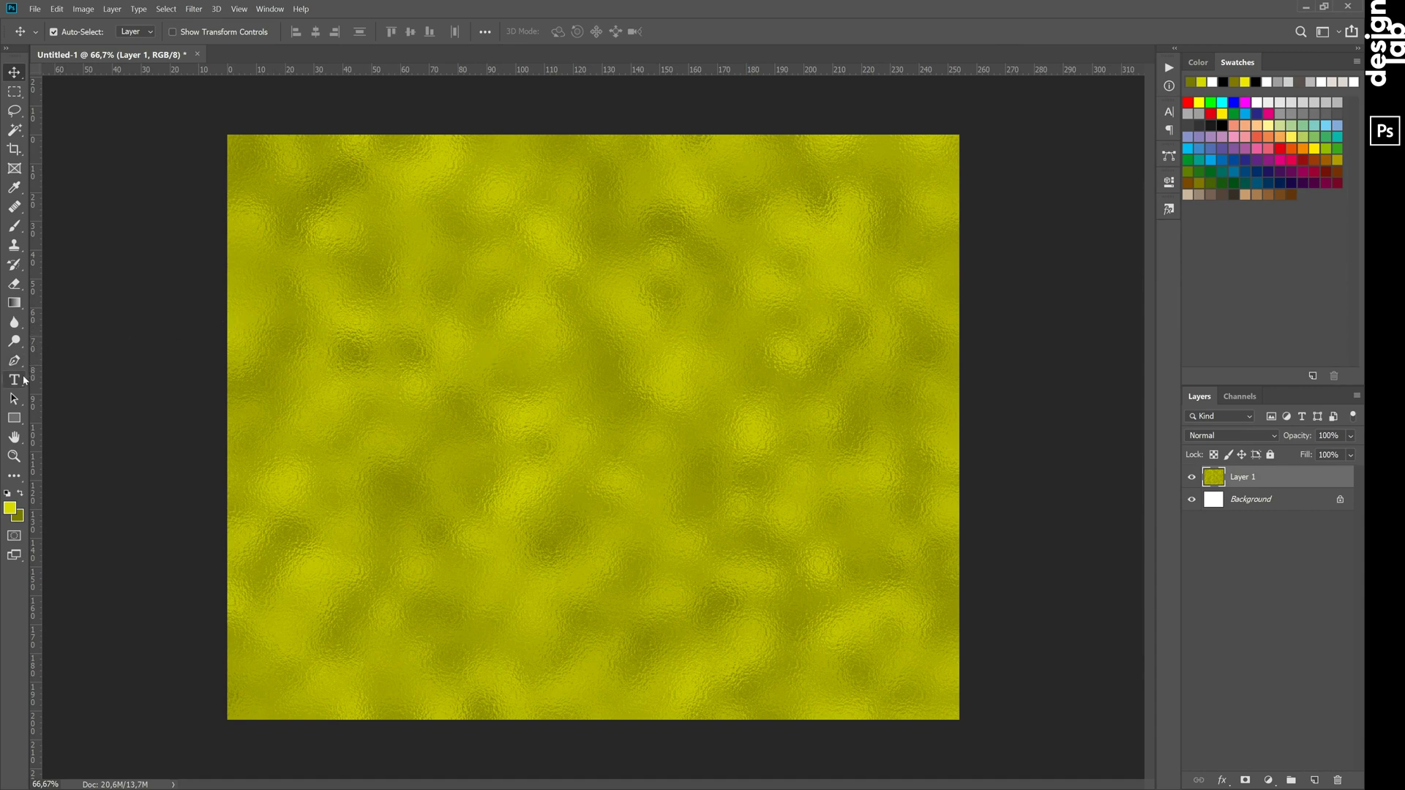
# Type 'golden foil' in black Markella 120 pt inside a paragraph text box
pyautogui.press('t')
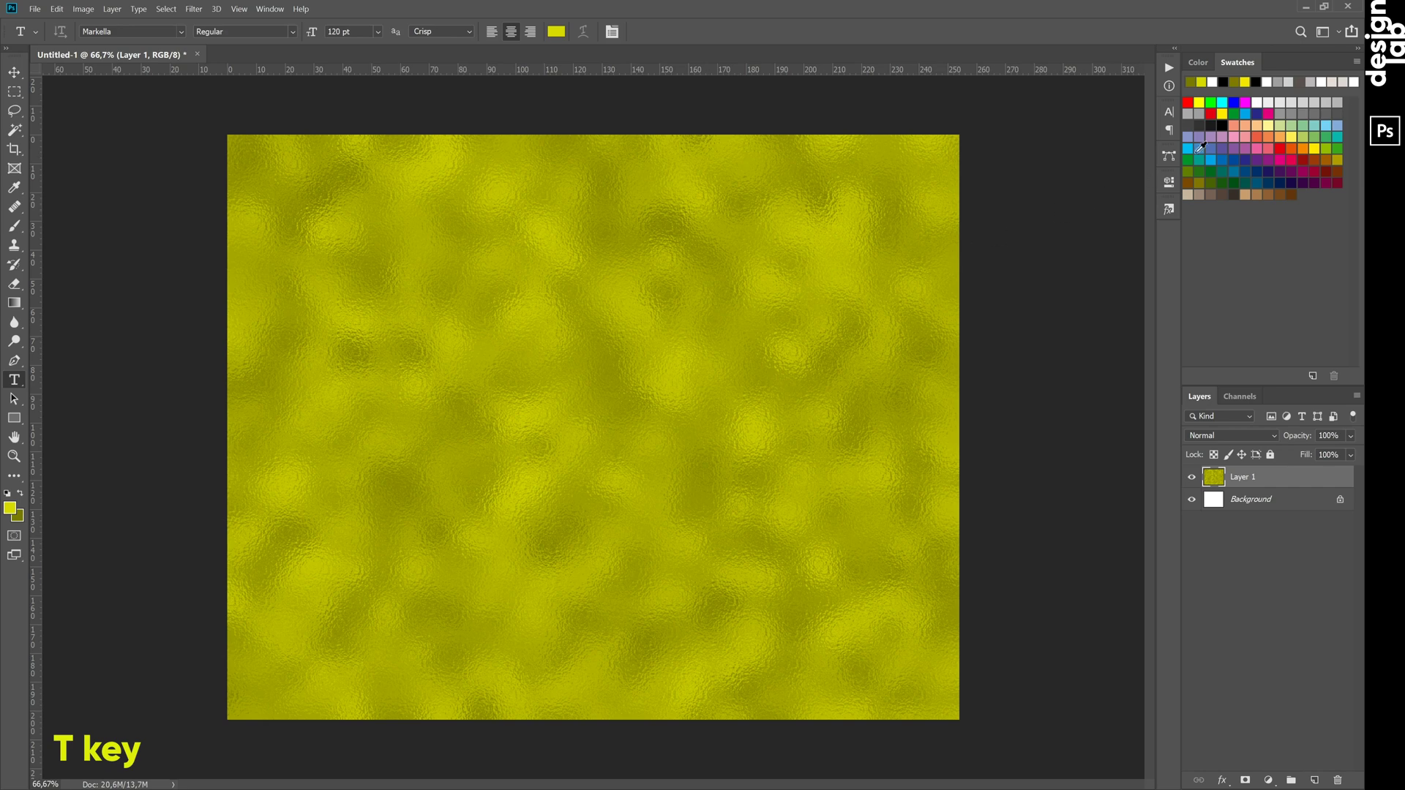
pyautogui.click(1220, 125)
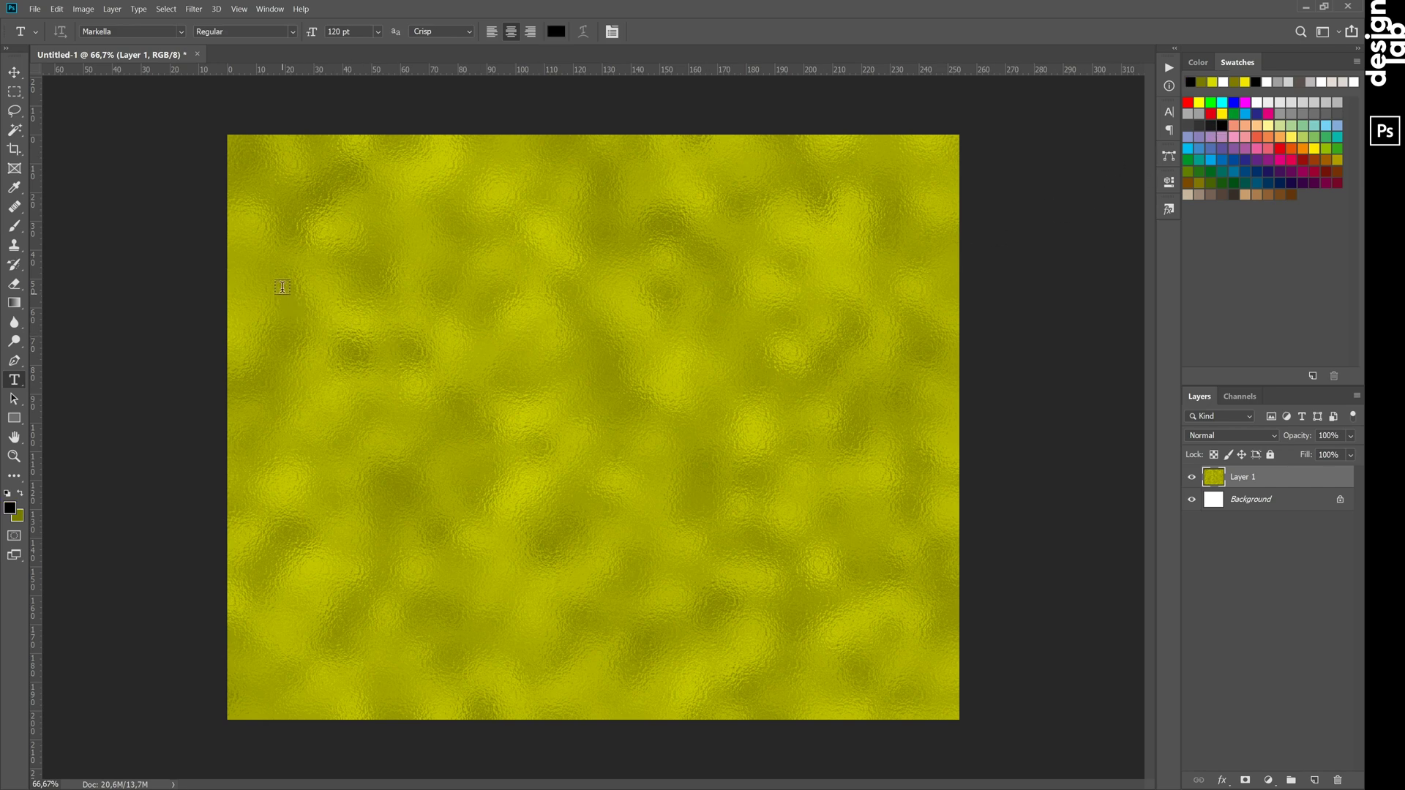
pyautogui.moveTo(282, 291); pyautogui.dragTo(887, 619)
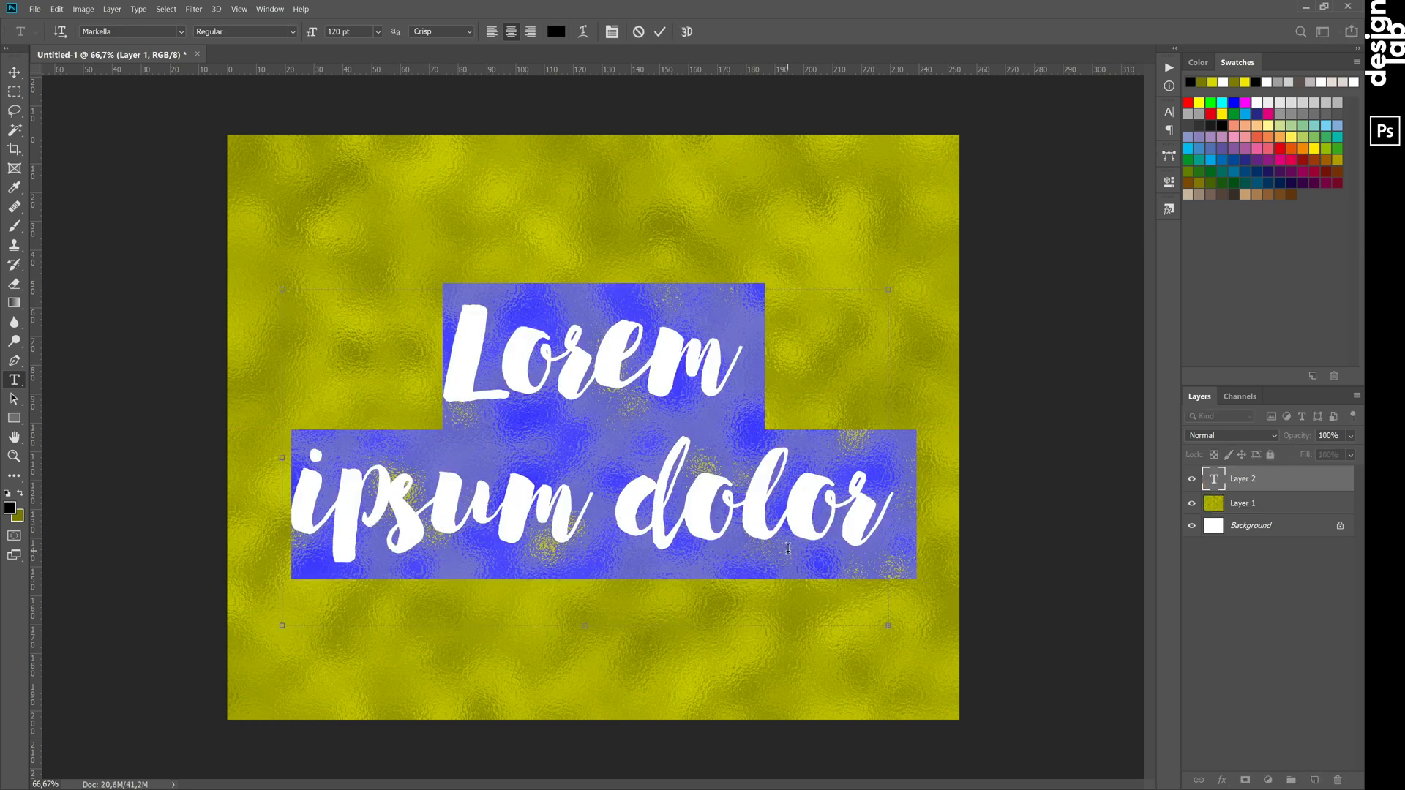
pyautogui.write('go')
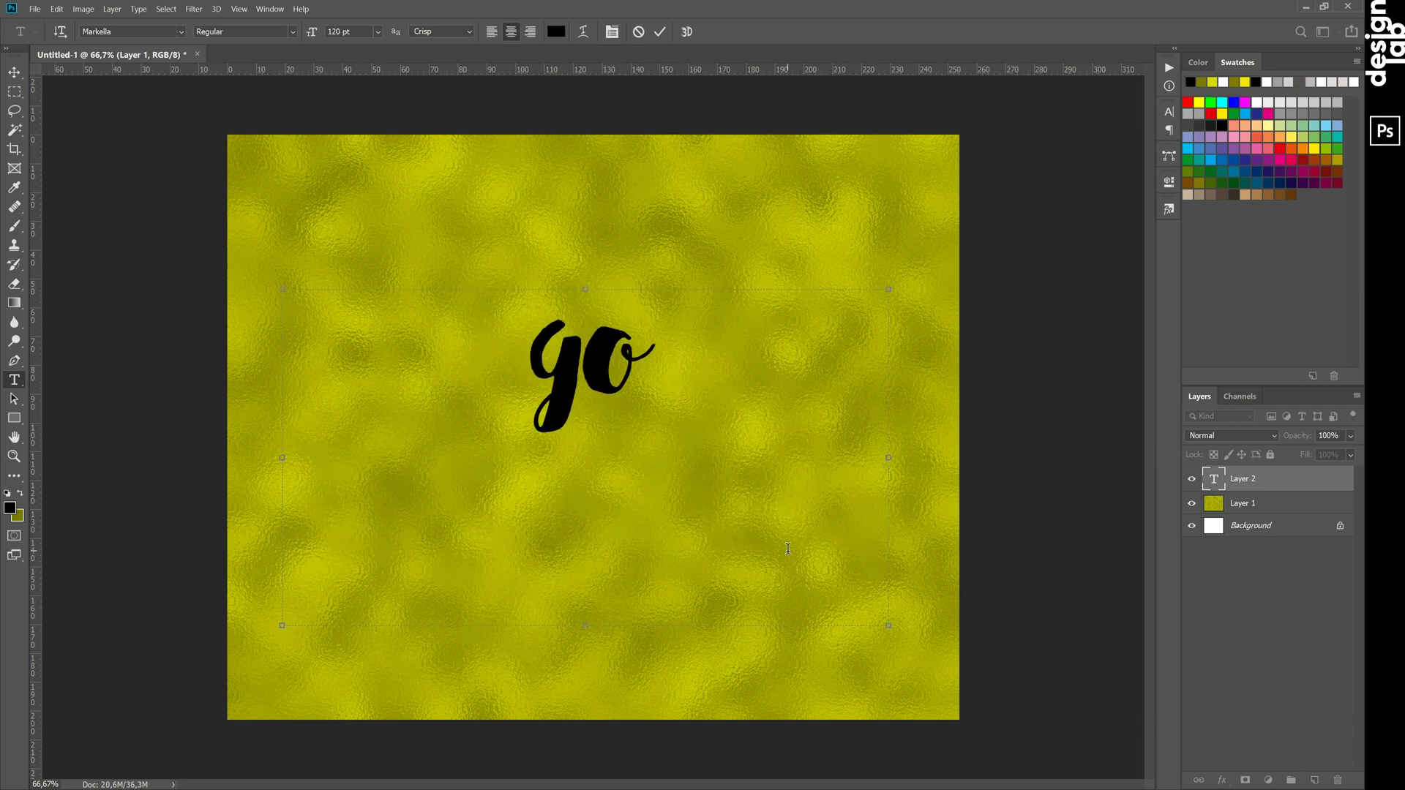
pyautogui.write('lden ')
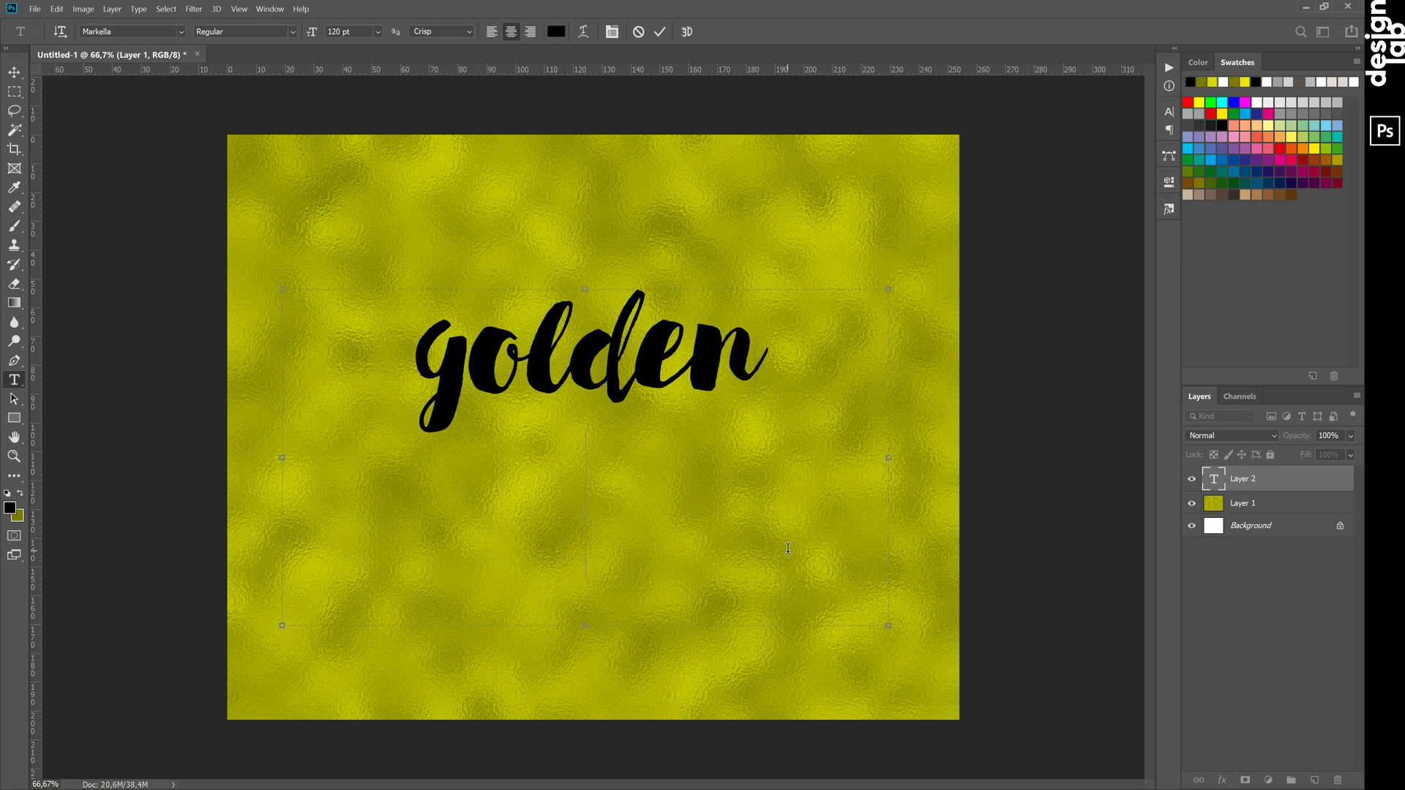
pyautogui.write('foil')
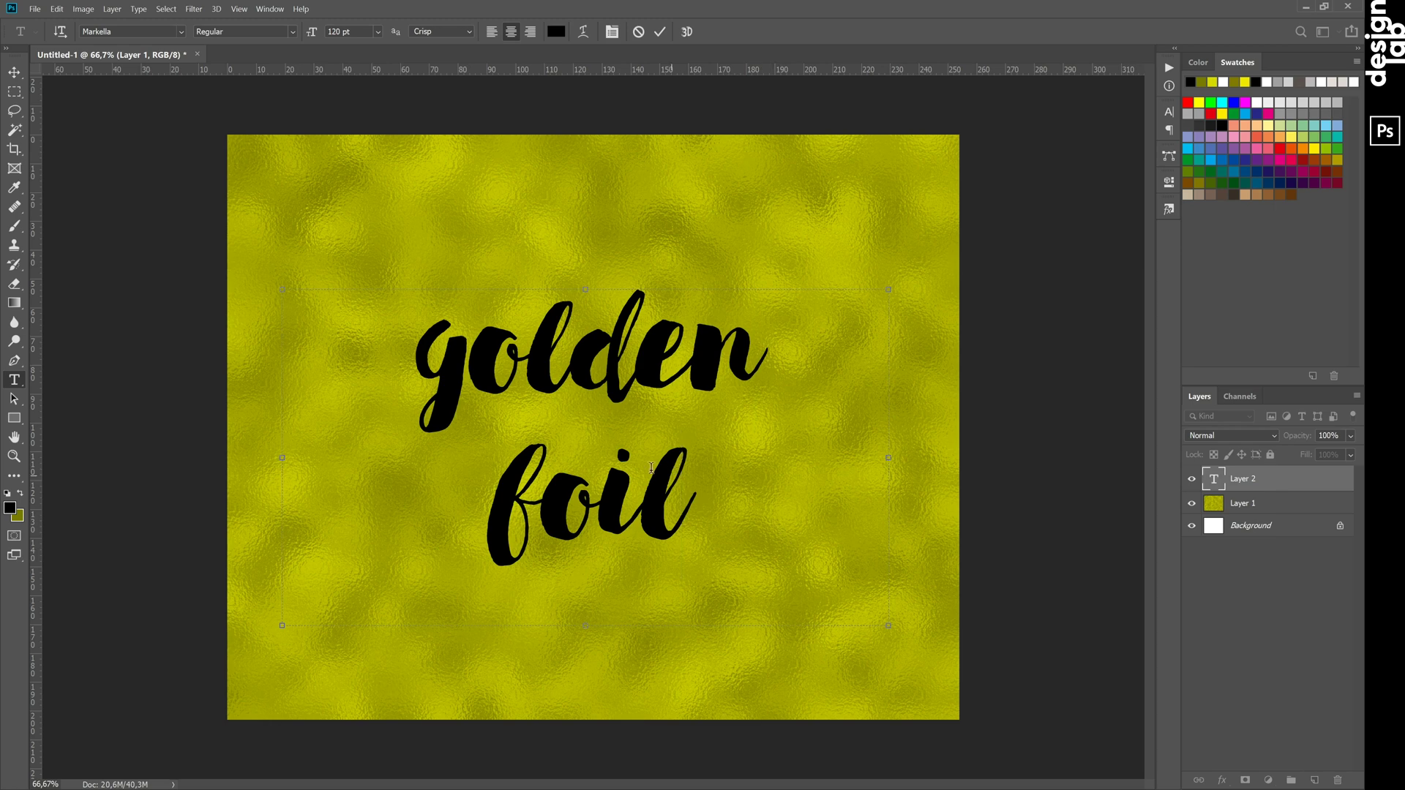
# Commit the text, nudge it slightly right, and move Layer 1 above the text layer
pyautogui.click(15, 74)
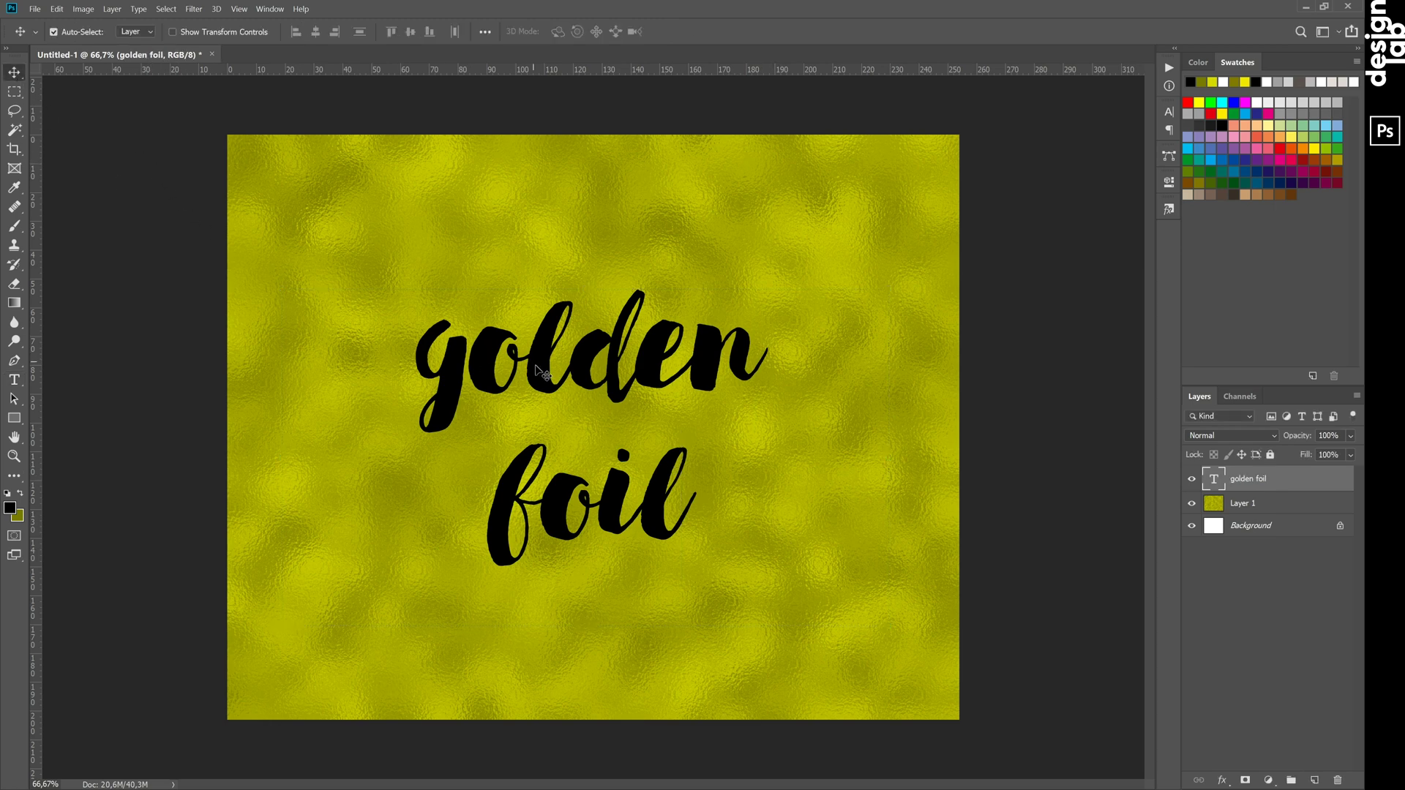
pyautogui.moveTo(541, 369); pyautogui.dragTo(550, 370)
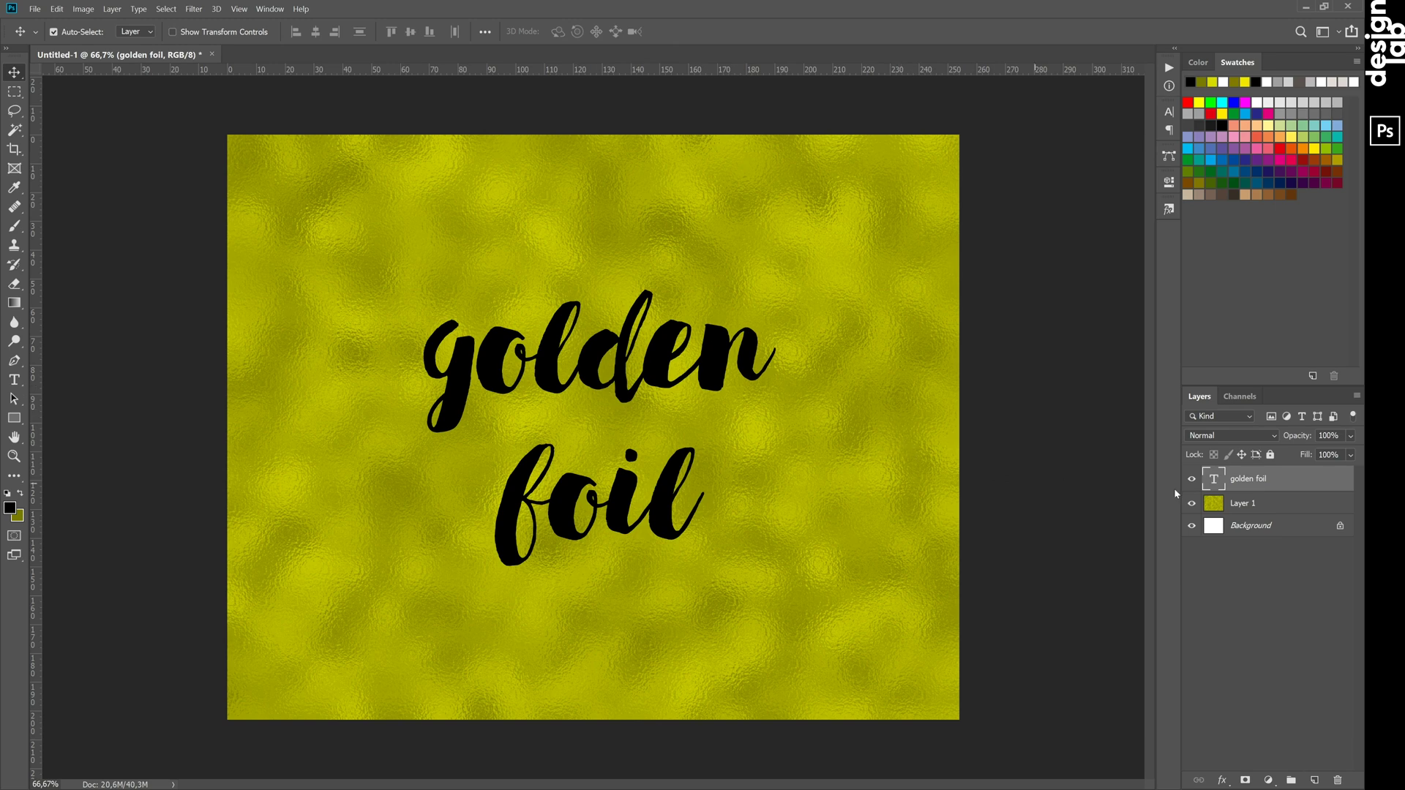
pyautogui.click(1245, 505)
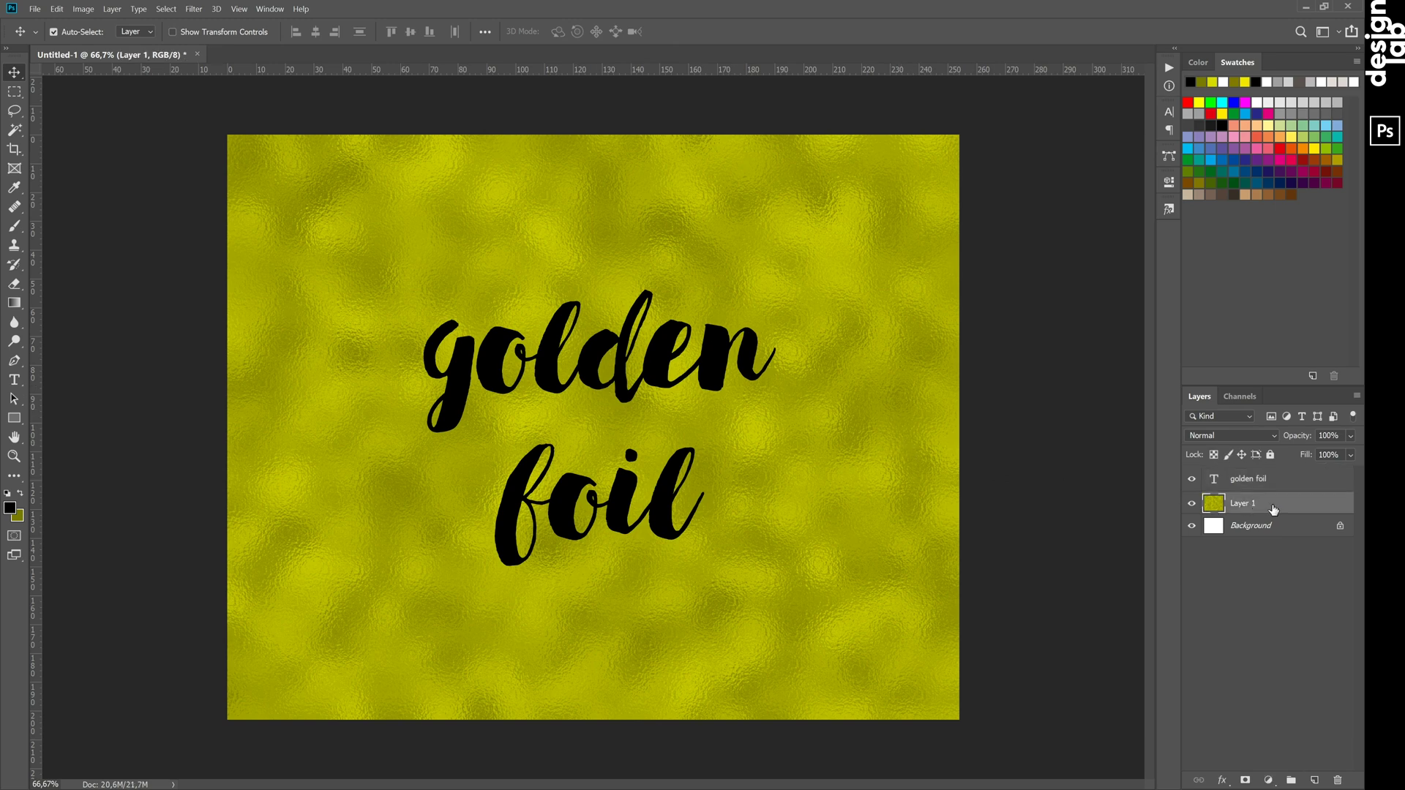
pyautogui.moveTo(1274, 510); pyautogui.dragTo(1274, 475)
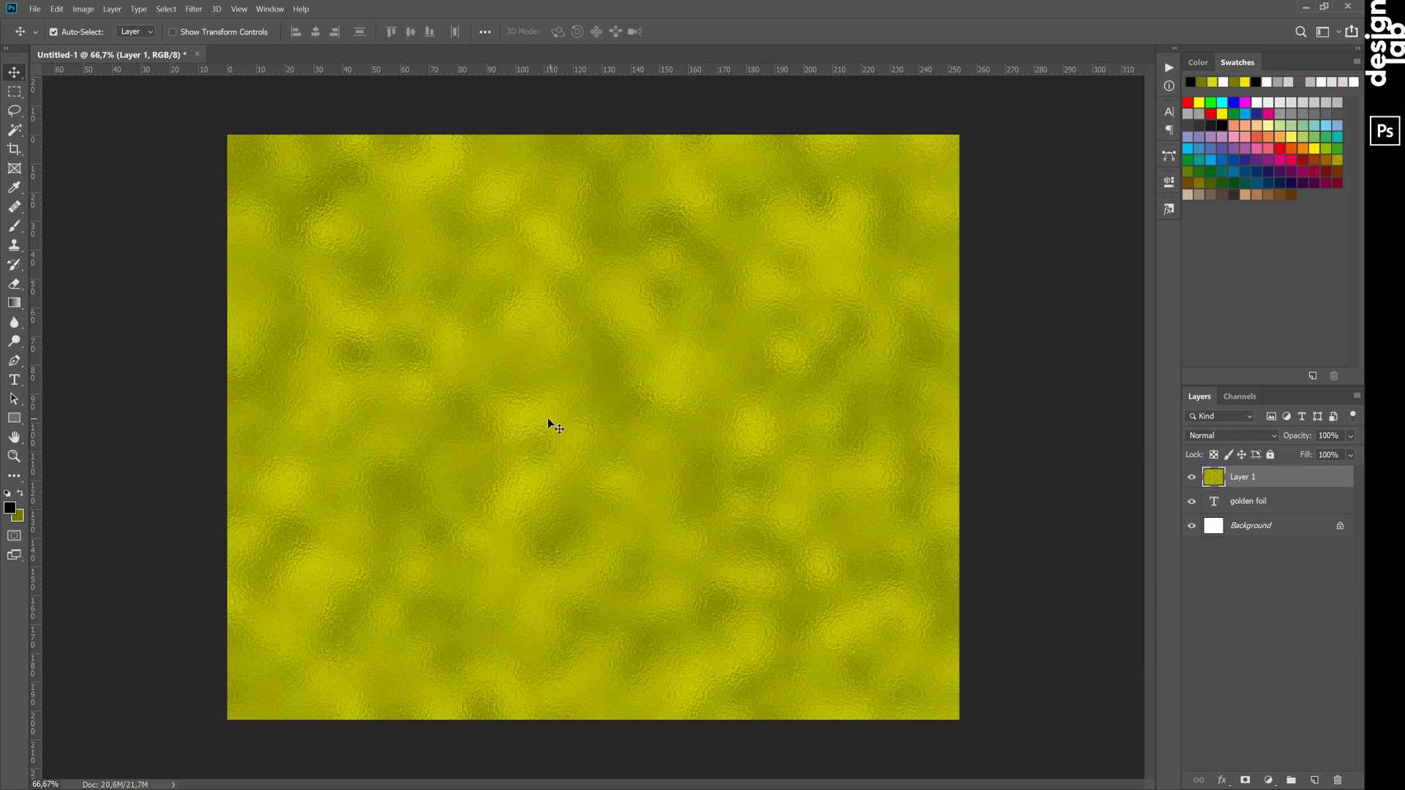
# Clip Layer 1 to the 'golden foil' text layer with Layer > Create Clipping Mask
pyautogui.click(123, 10)
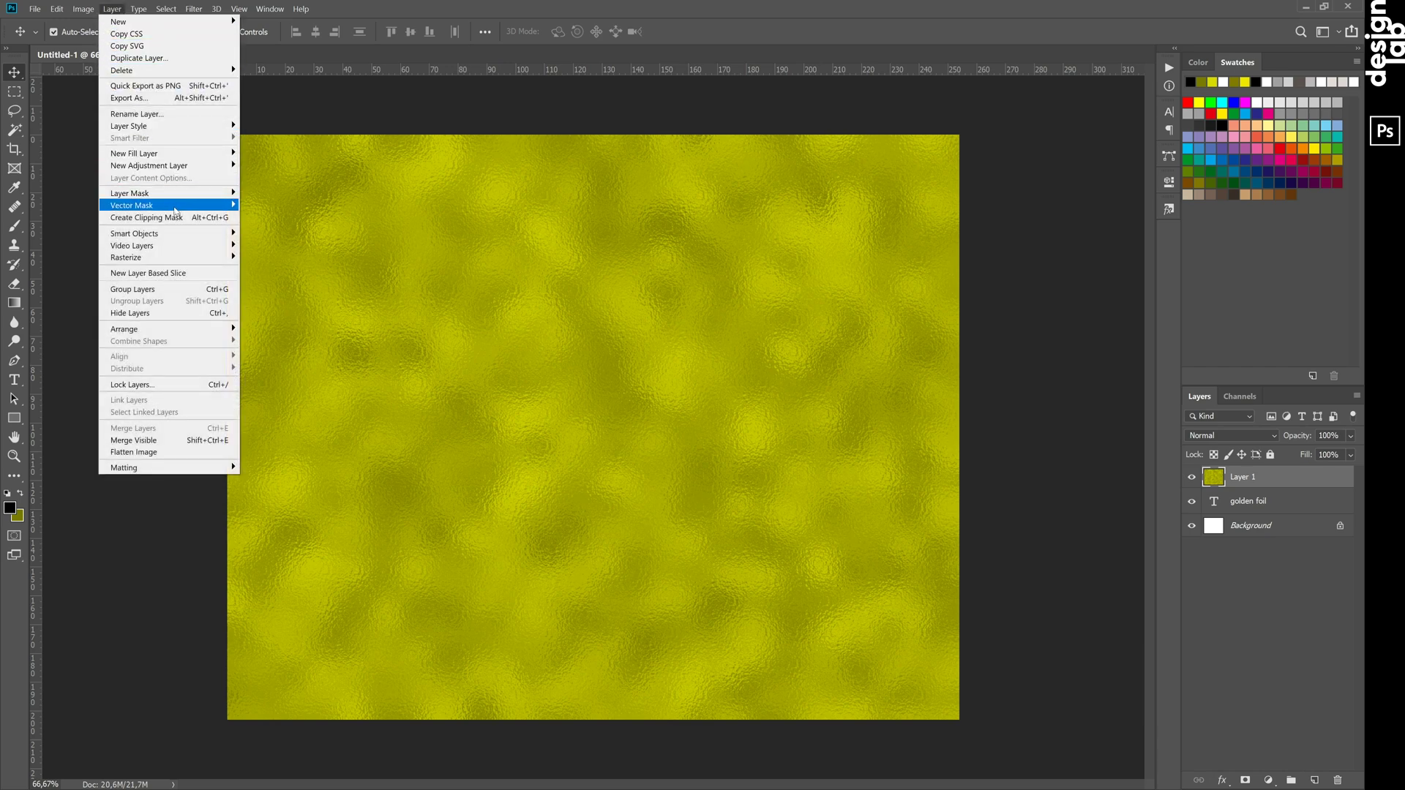
pyautogui.click(177, 222)
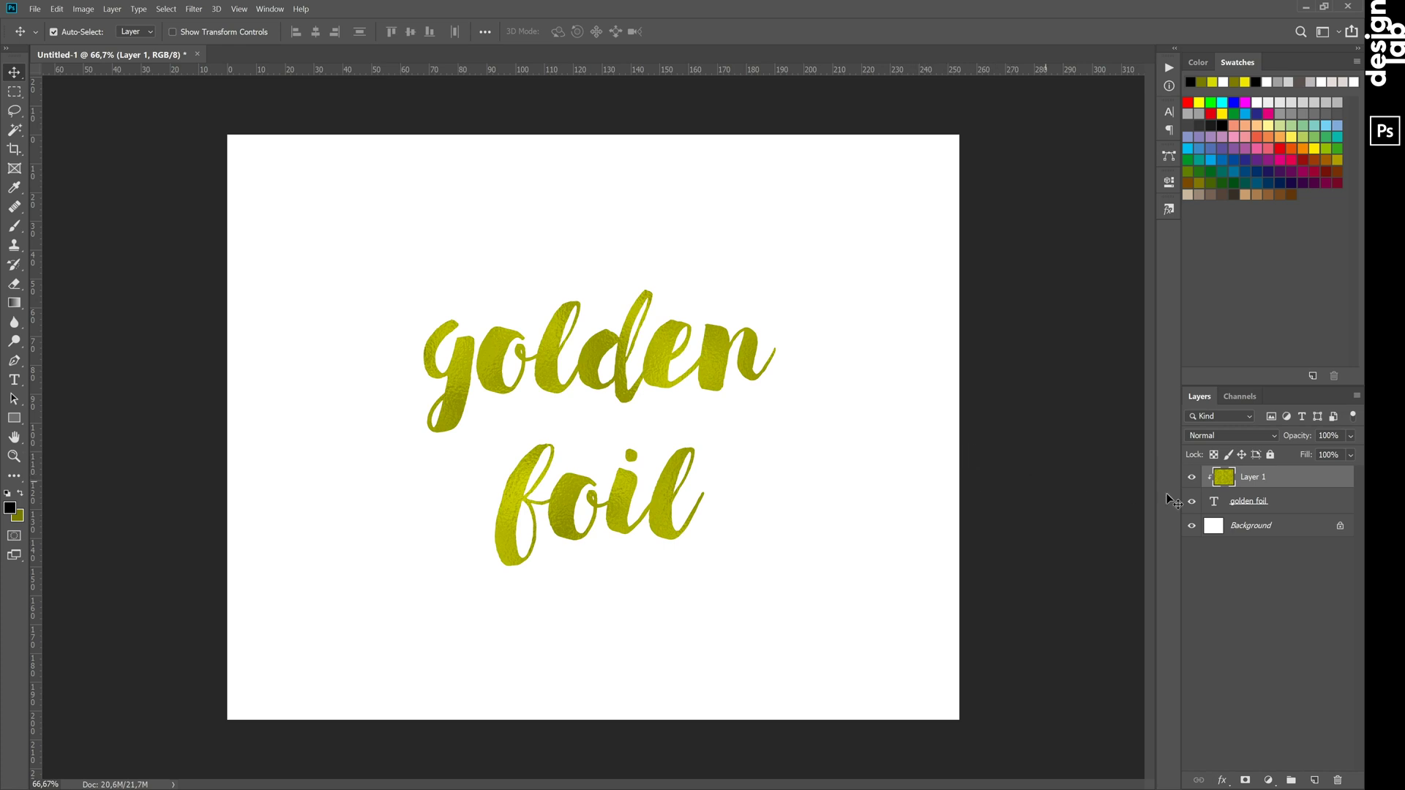
# Add a Solid Color fill layer in dusty pink, hex bf7d7d
pyautogui.click(1268, 781)
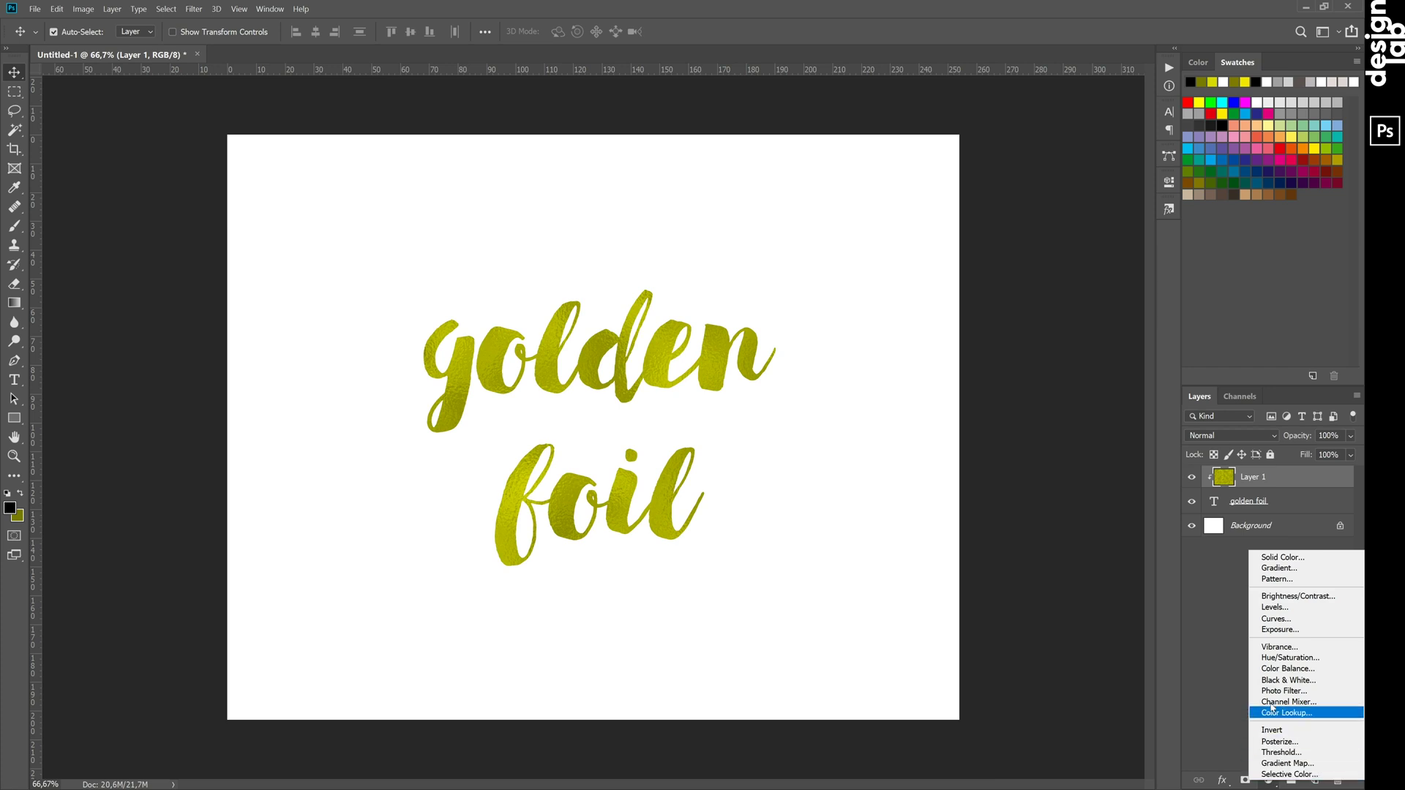
pyautogui.click(1285, 558)
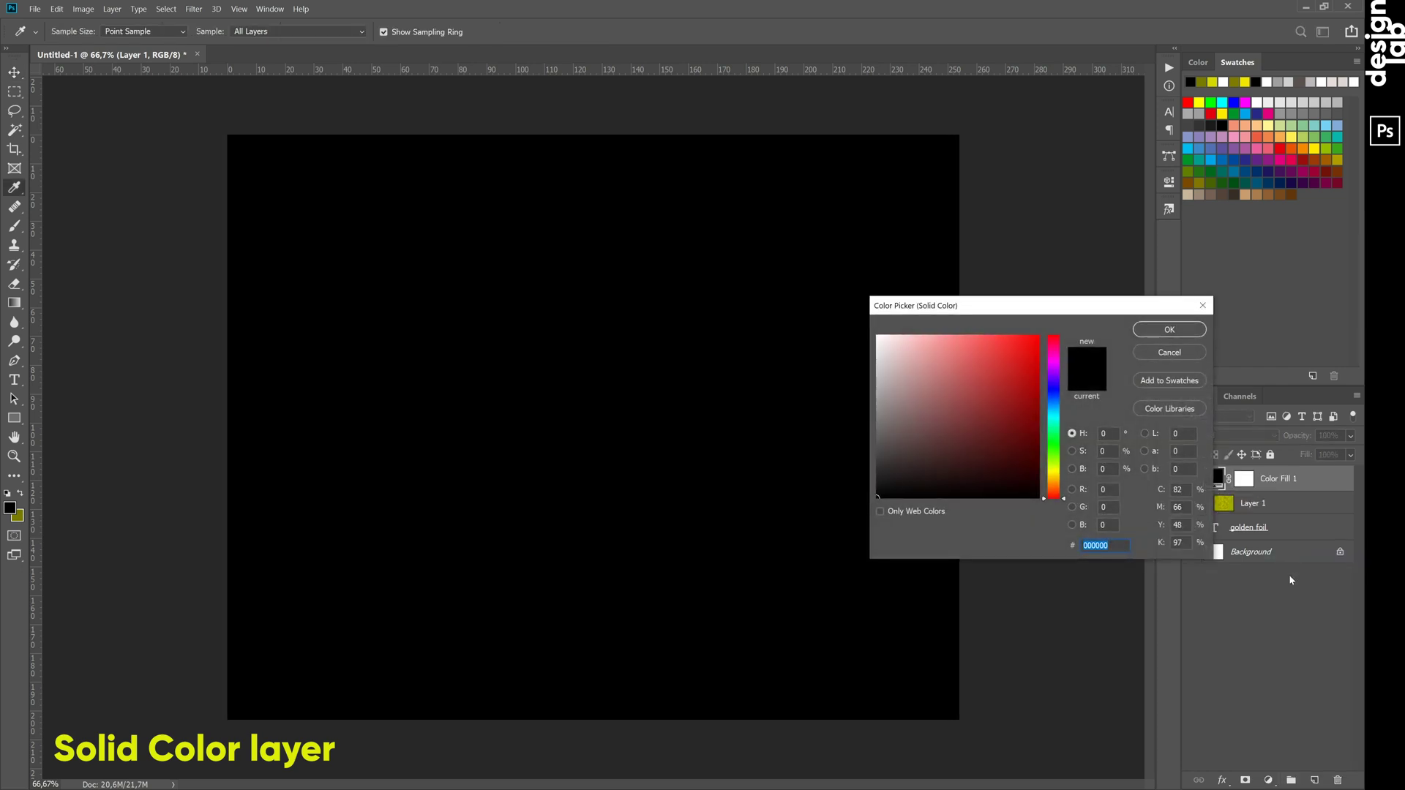
pyautogui.click(946, 383)
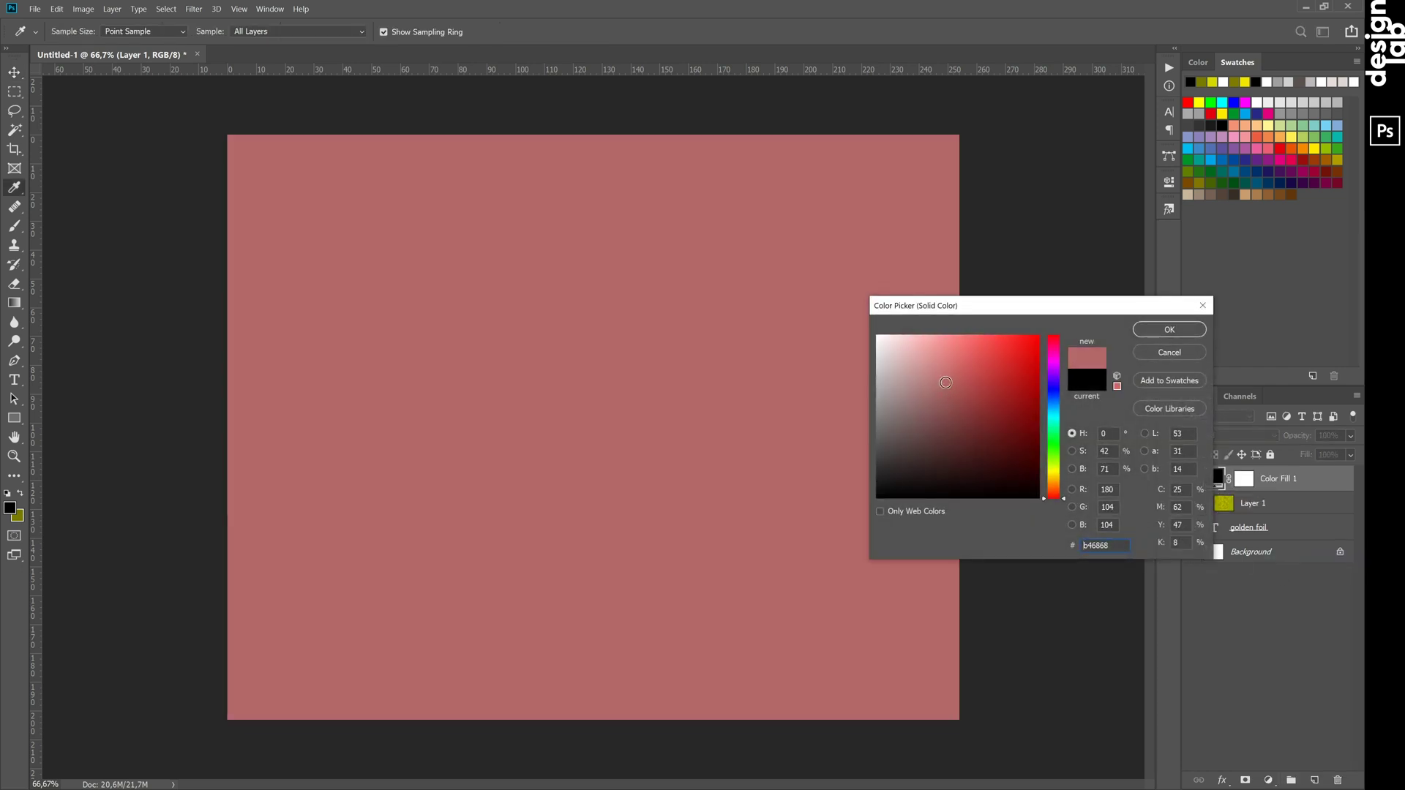
pyautogui.moveTo(946, 382); pyautogui.dragTo(934, 376)
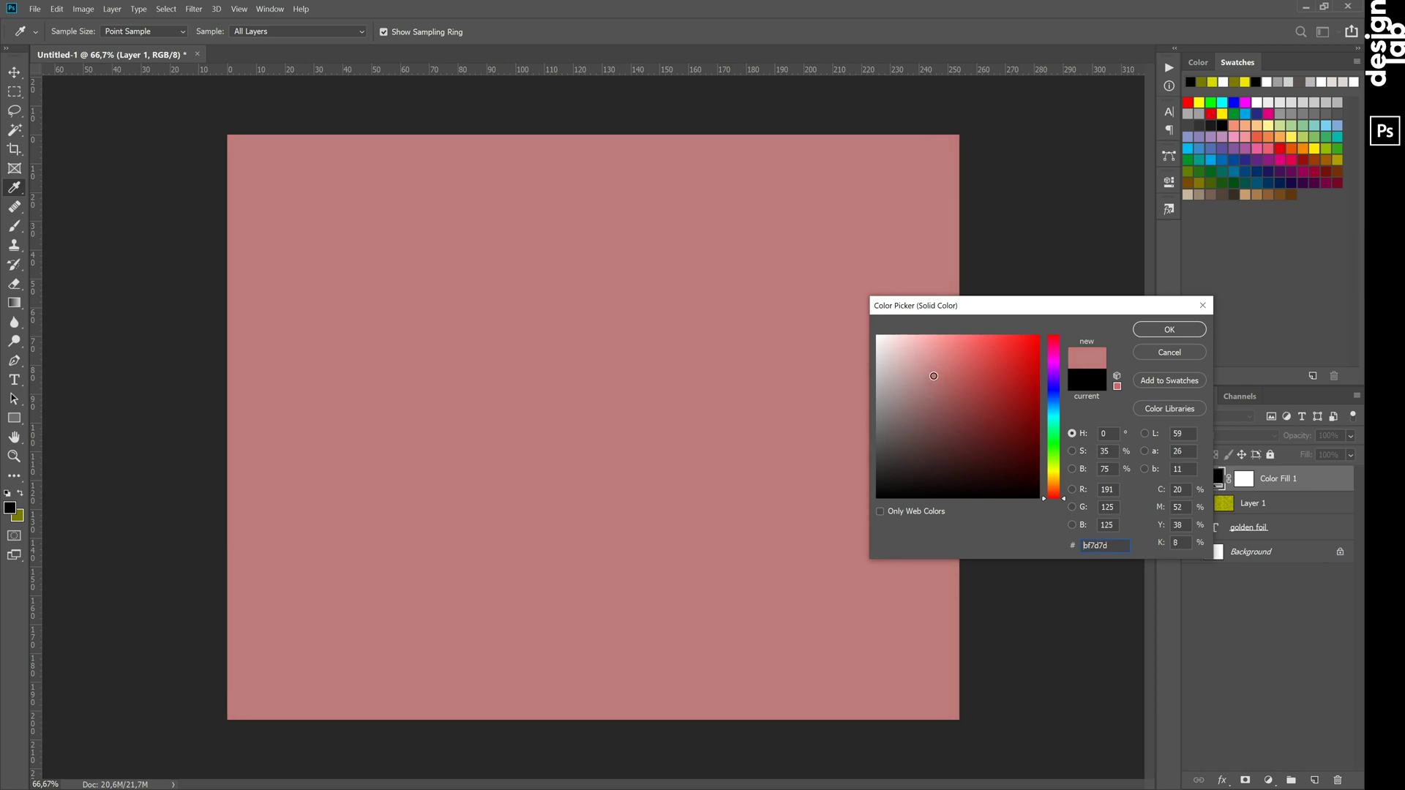
pyautogui.click(1144, 334)
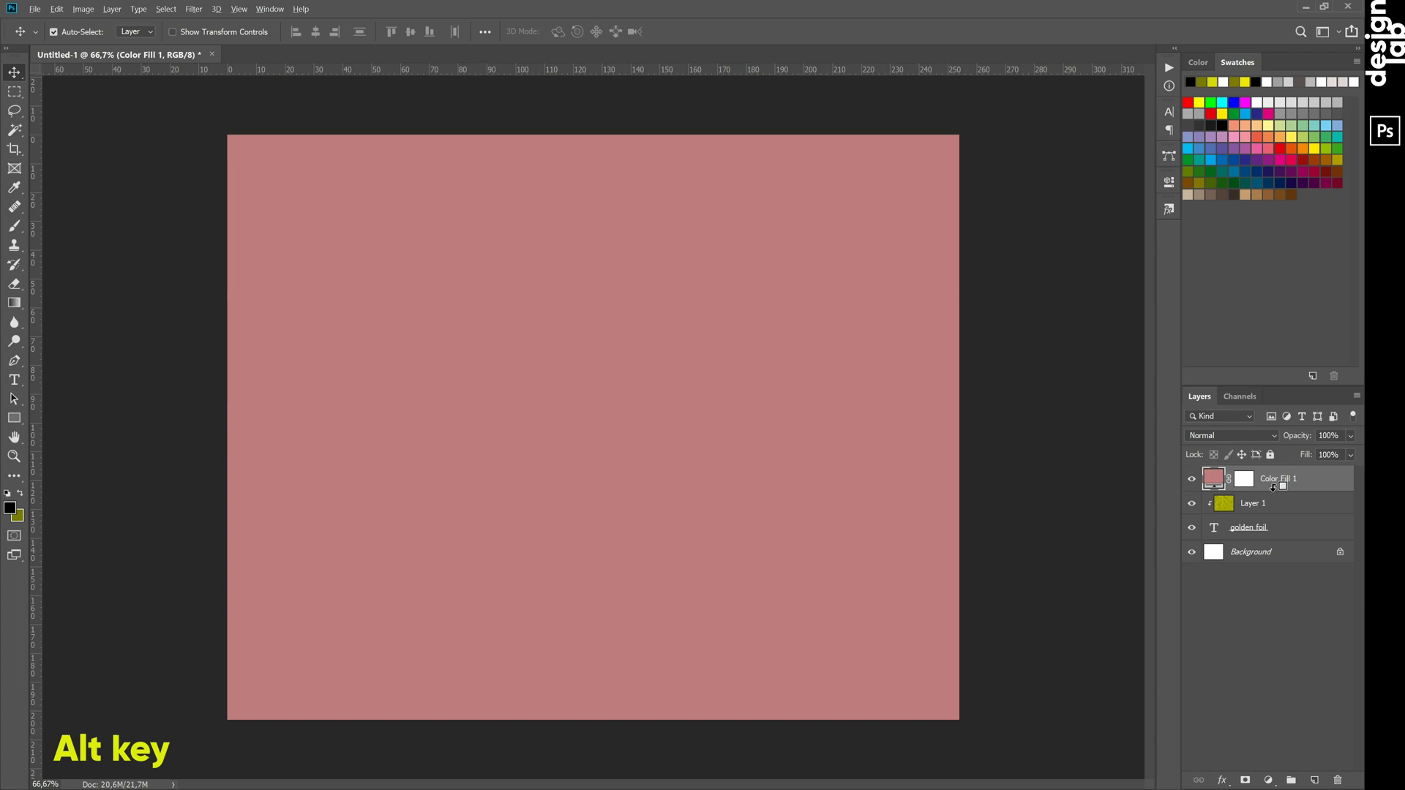
# Clip Color Fill 1 to Layer 1, set its blend mode to Color, then hide it to compare
pyautogui.keyDown('alt'); pyautogui.click(1273, 487); pyautogui.keyUp('alt')
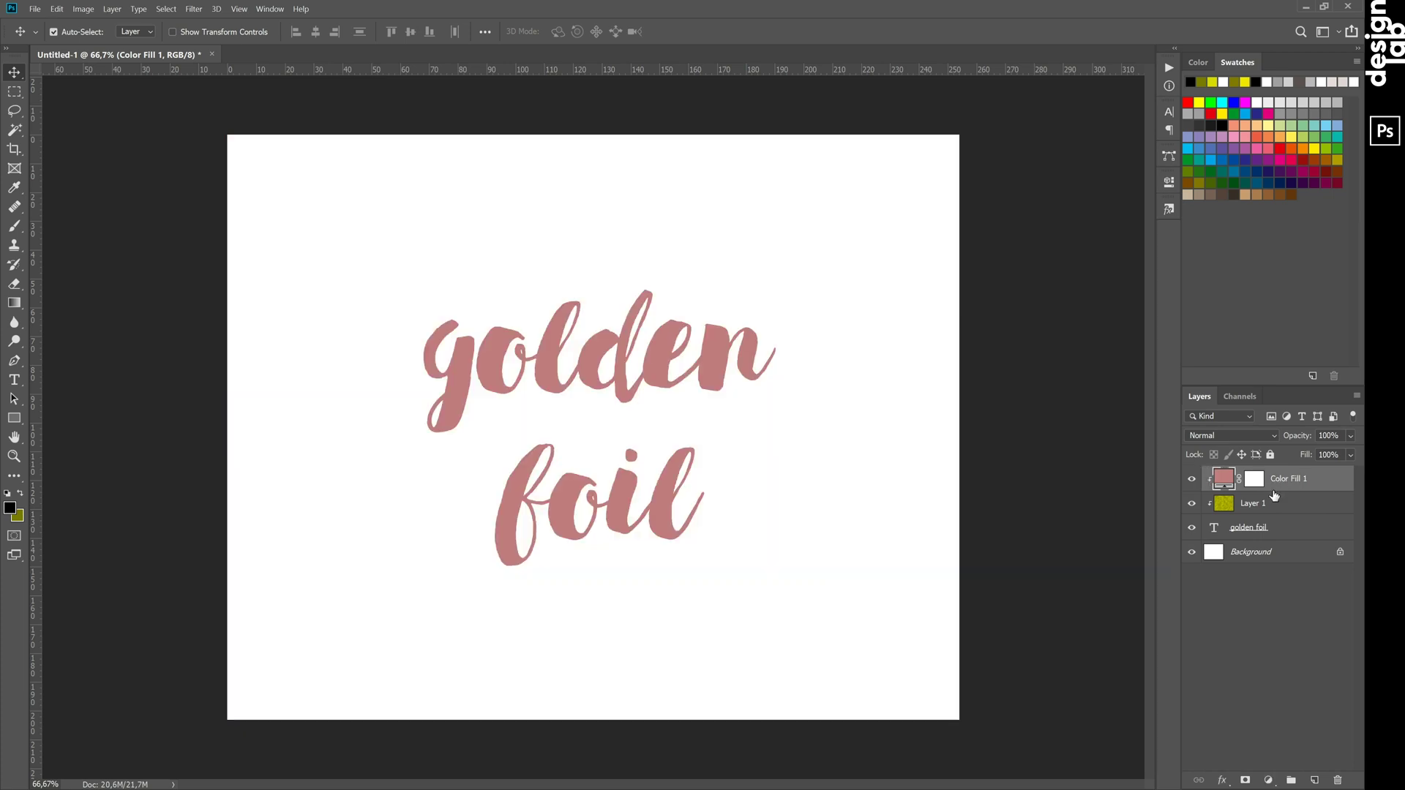
pyautogui.click(1244, 435)
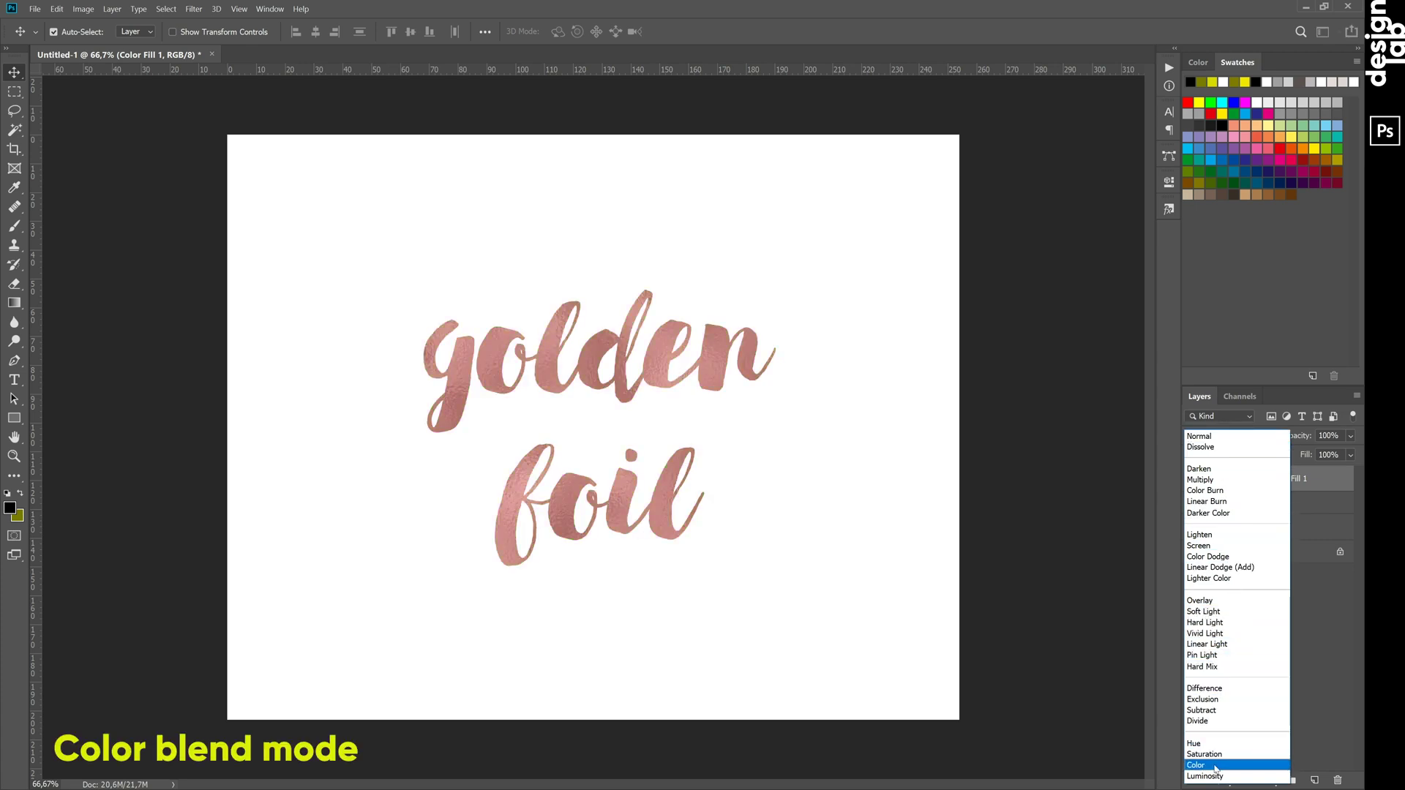
pyautogui.click(1216, 768)
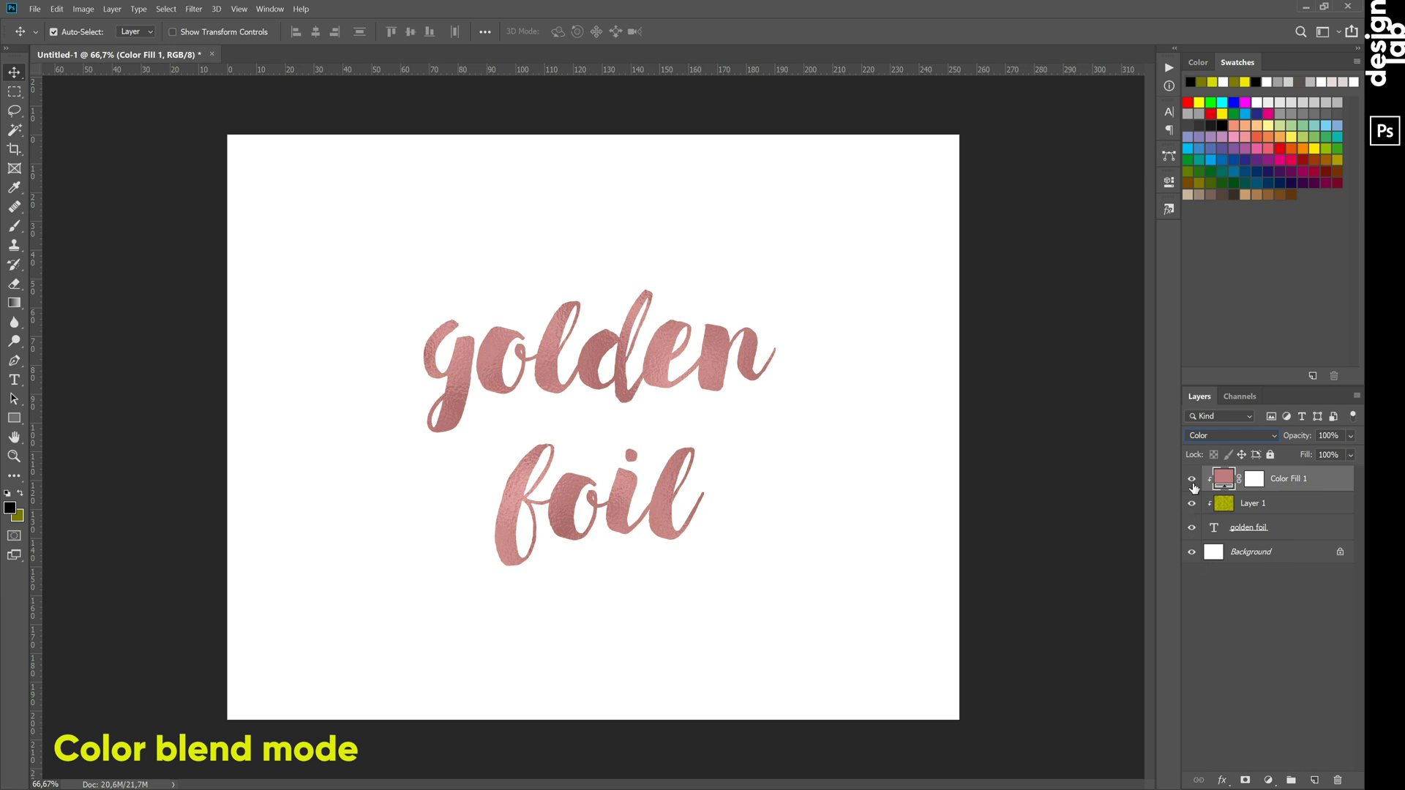
pyautogui.click(1194, 485)
# Show Color Fill 1 and preview dark red, green, teal and blue on the lettering
pyautogui.click(1194, 481)
pyautogui.doubleClick(1225, 481)
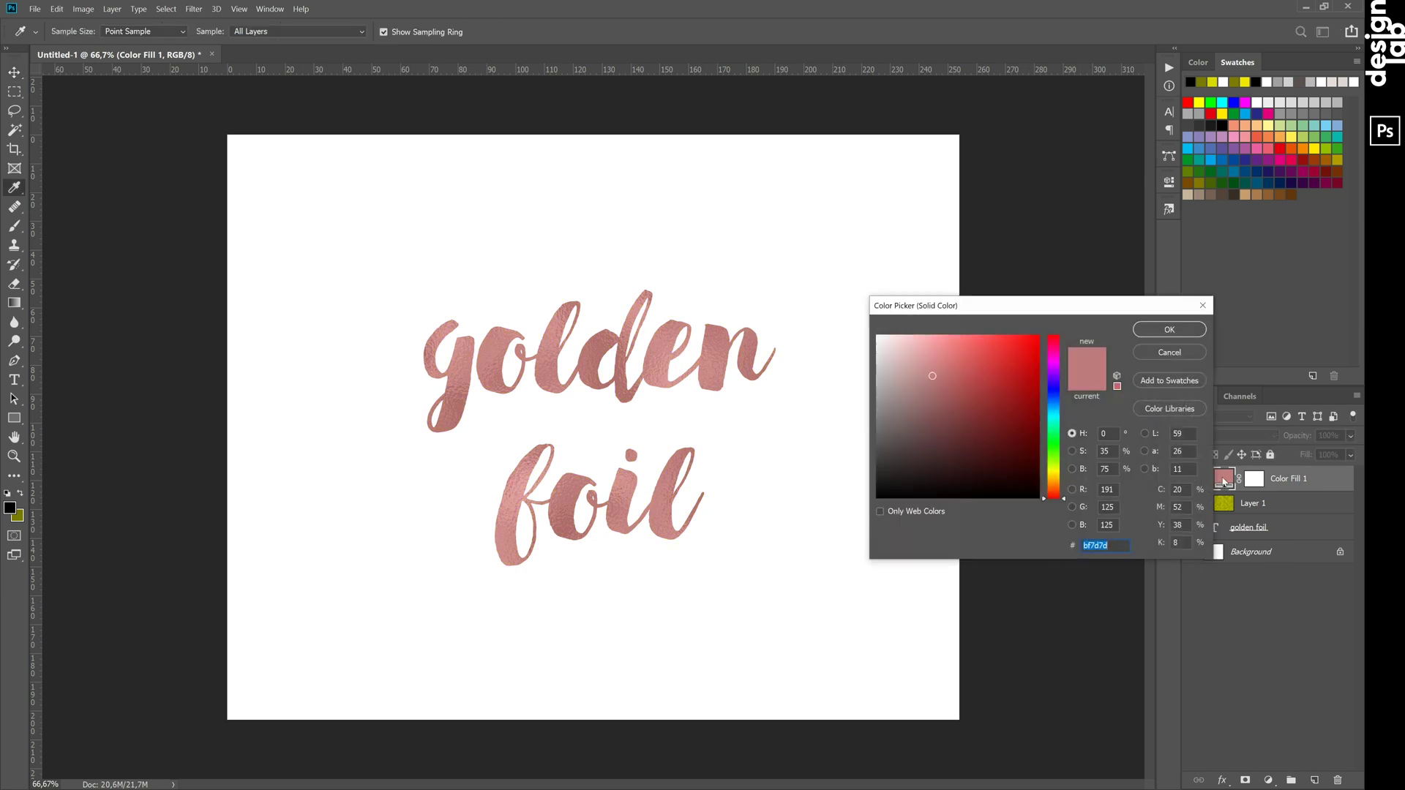
pyautogui.click(1023, 437)
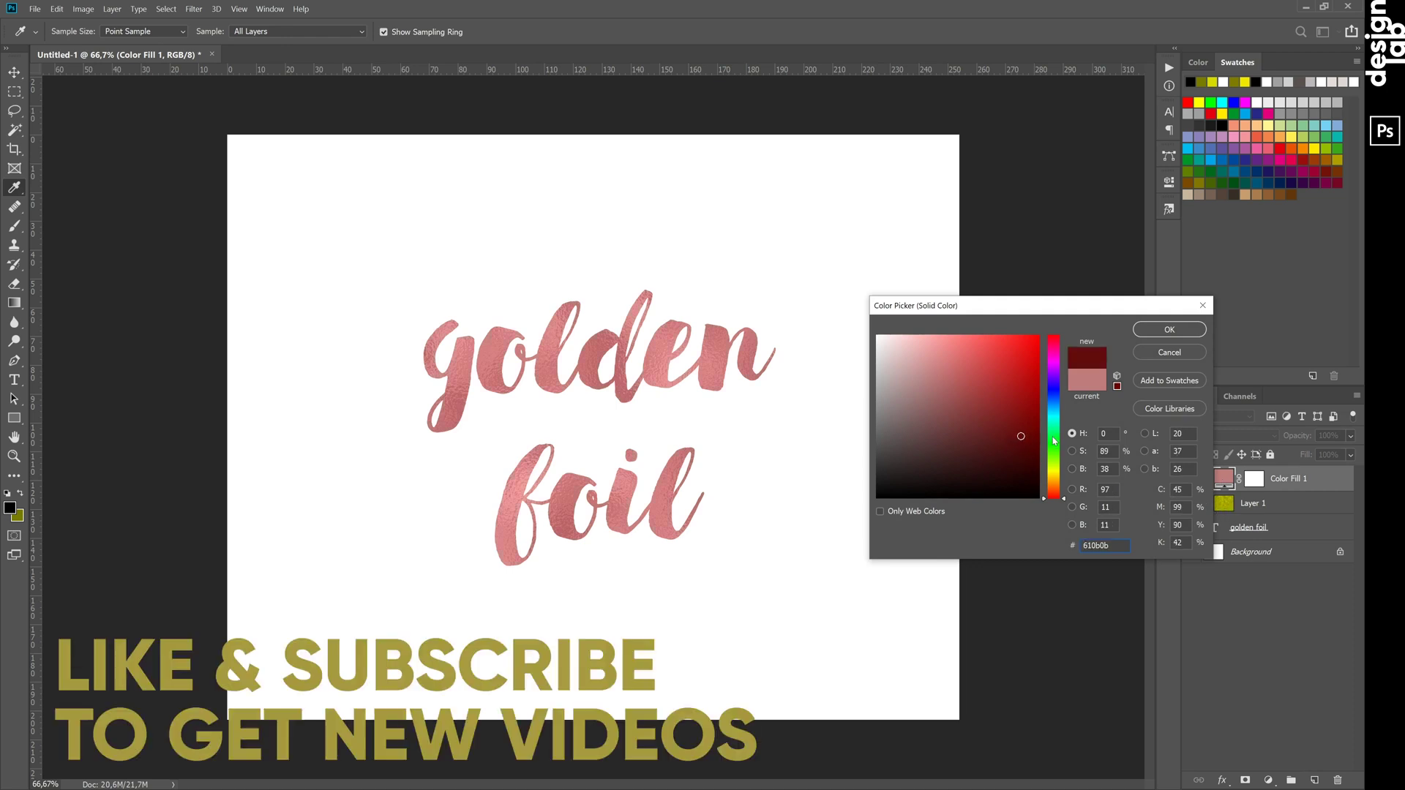
pyautogui.click(1057, 439)
pyautogui.click(1056, 422)
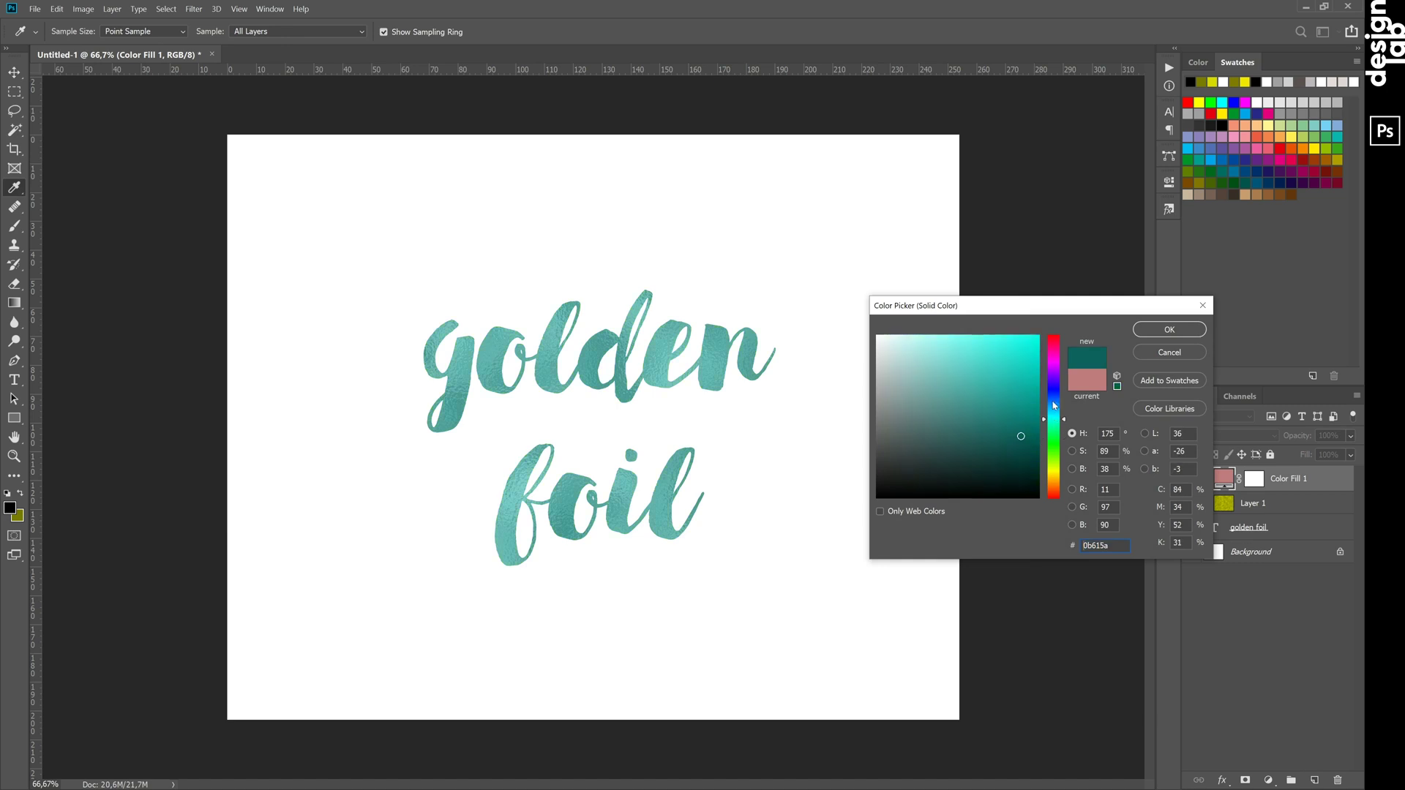
pyautogui.click(1055, 395)
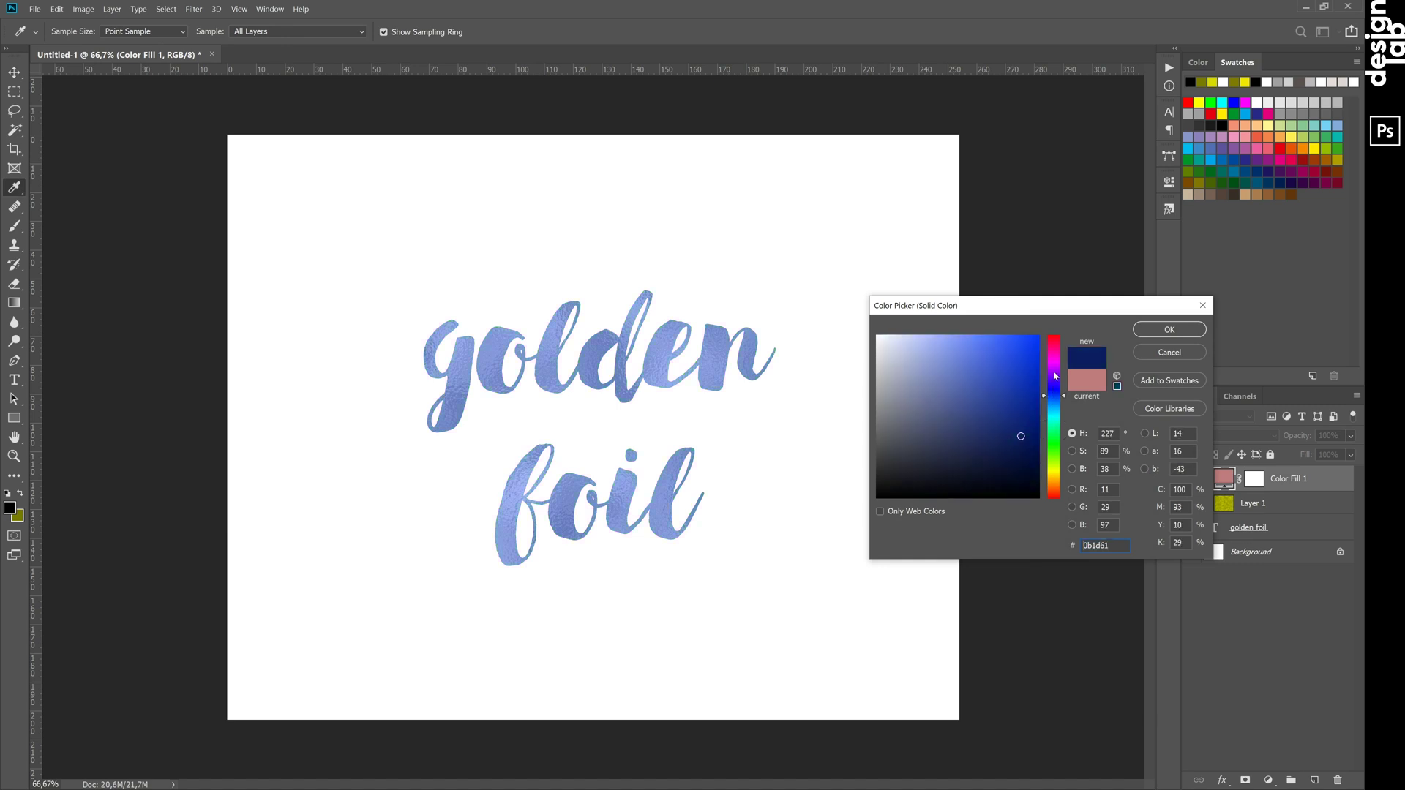
# Preview purple shades, then cancel to keep rose and hide the fill layer
pyautogui.click(1054, 372)
pyautogui.click(952, 400)
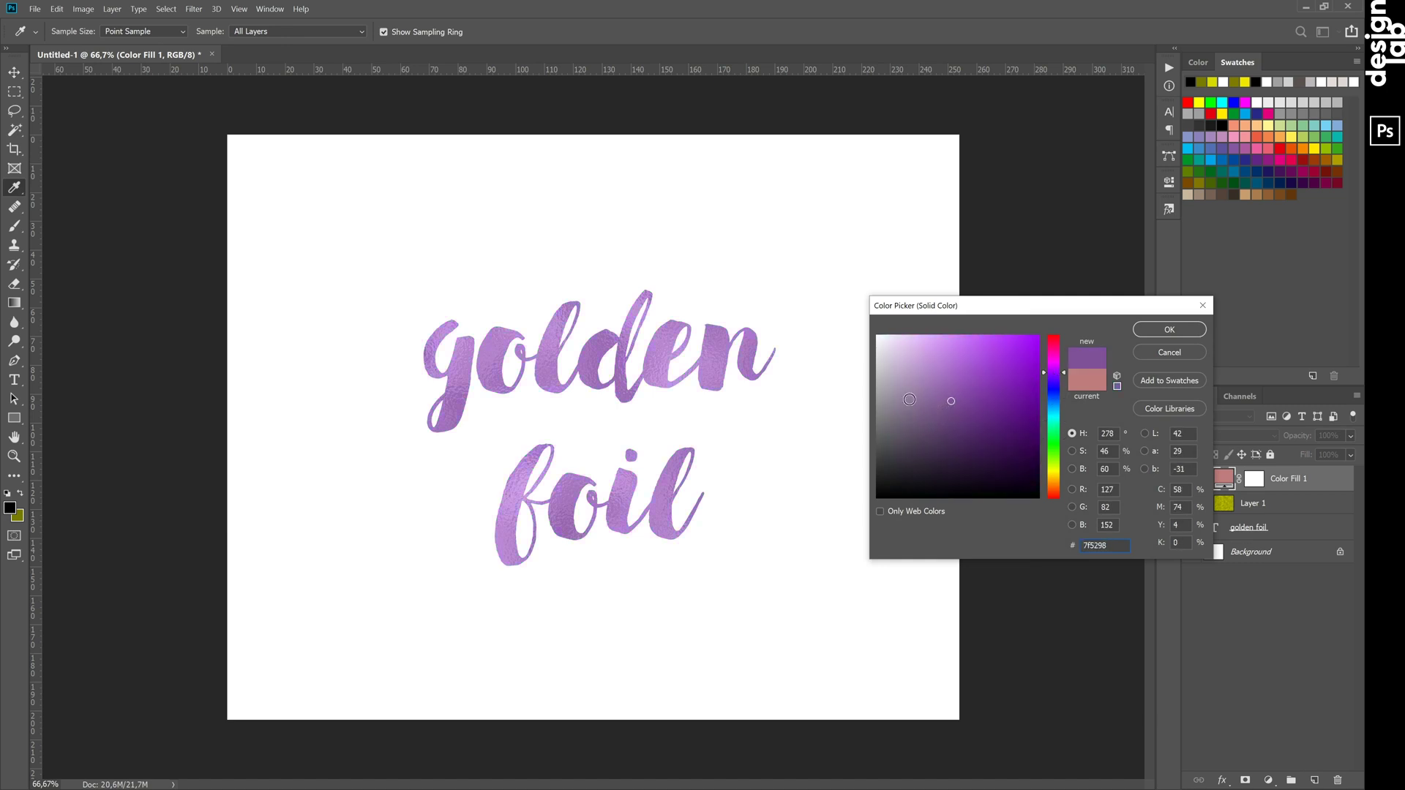
pyautogui.click(892, 357)
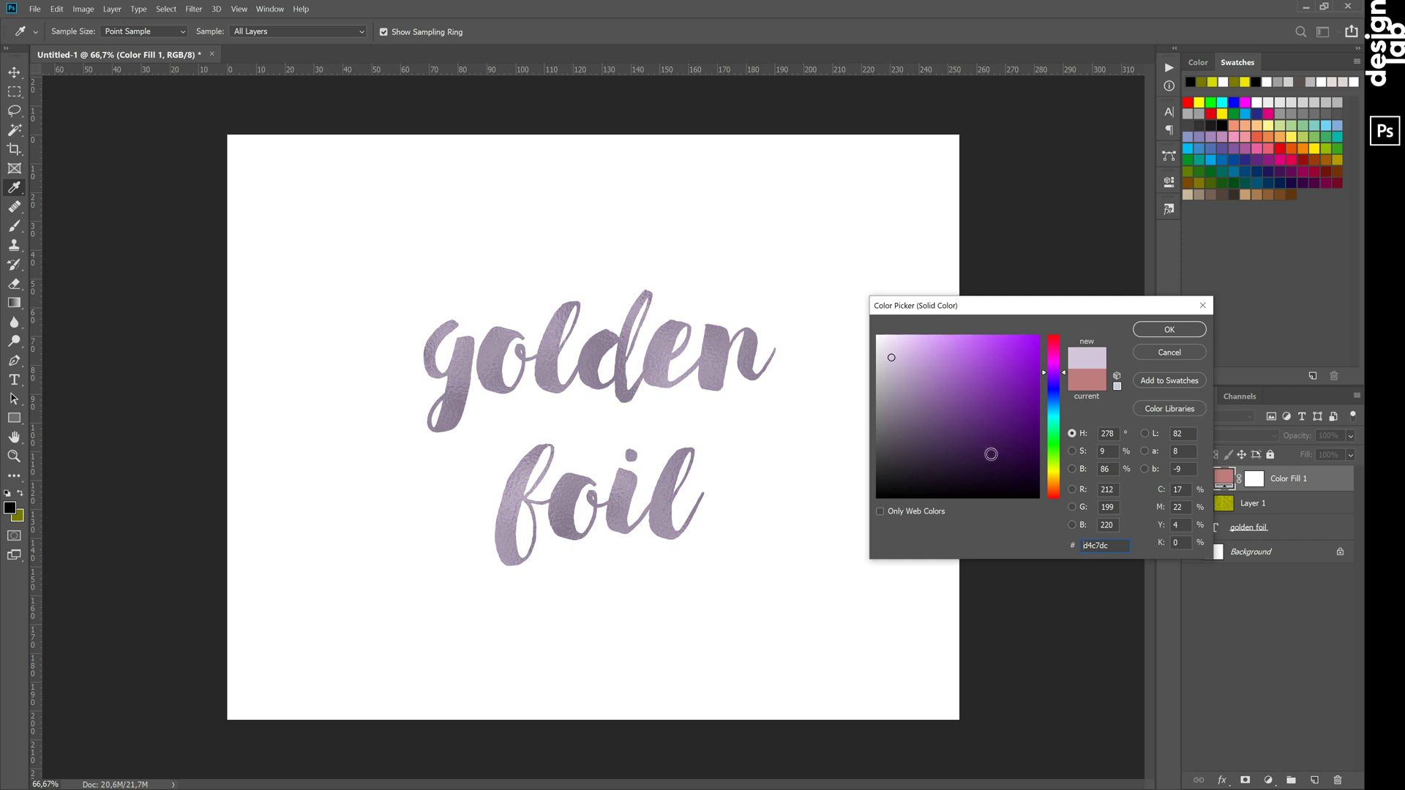
pyautogui.click(991, 454)
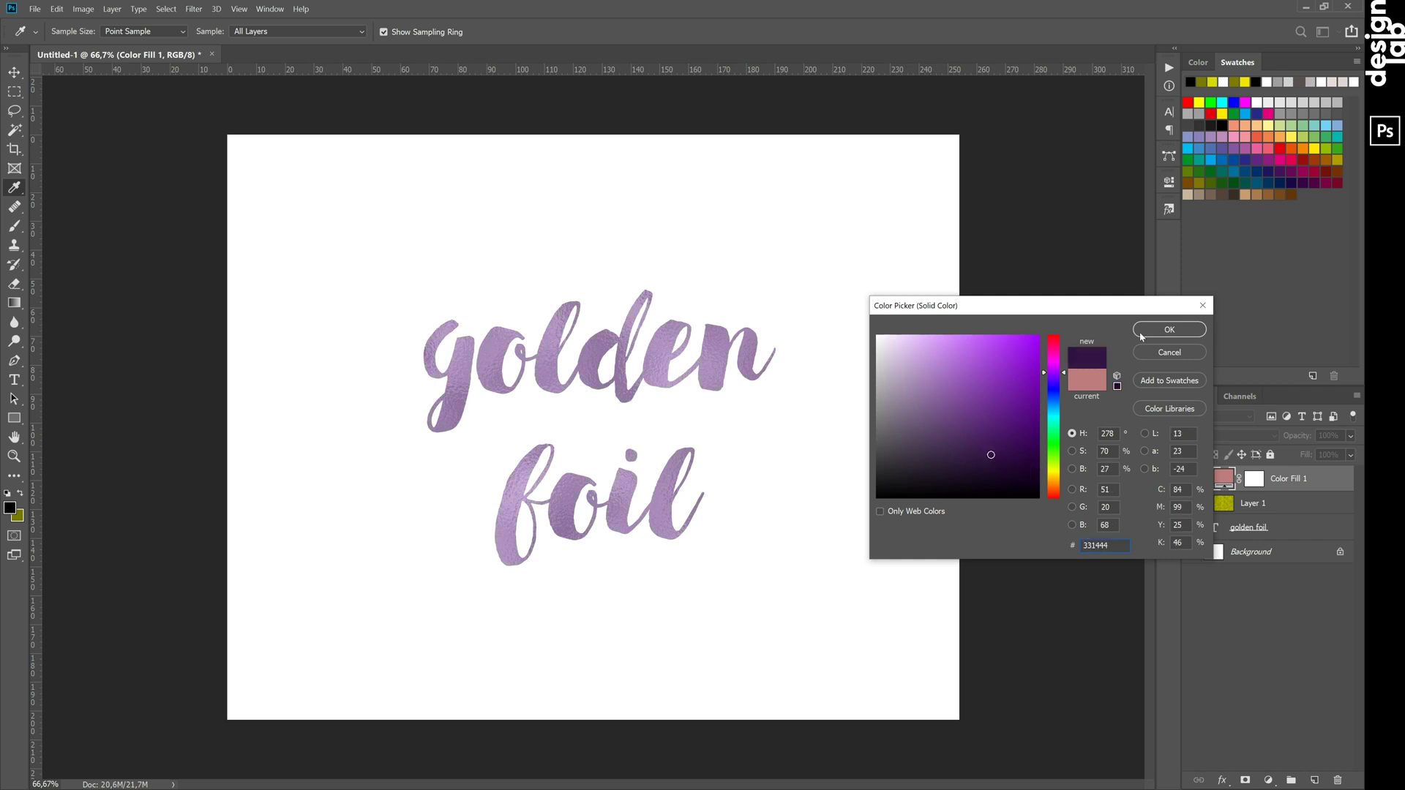
pyautogui.click(1146, 352)
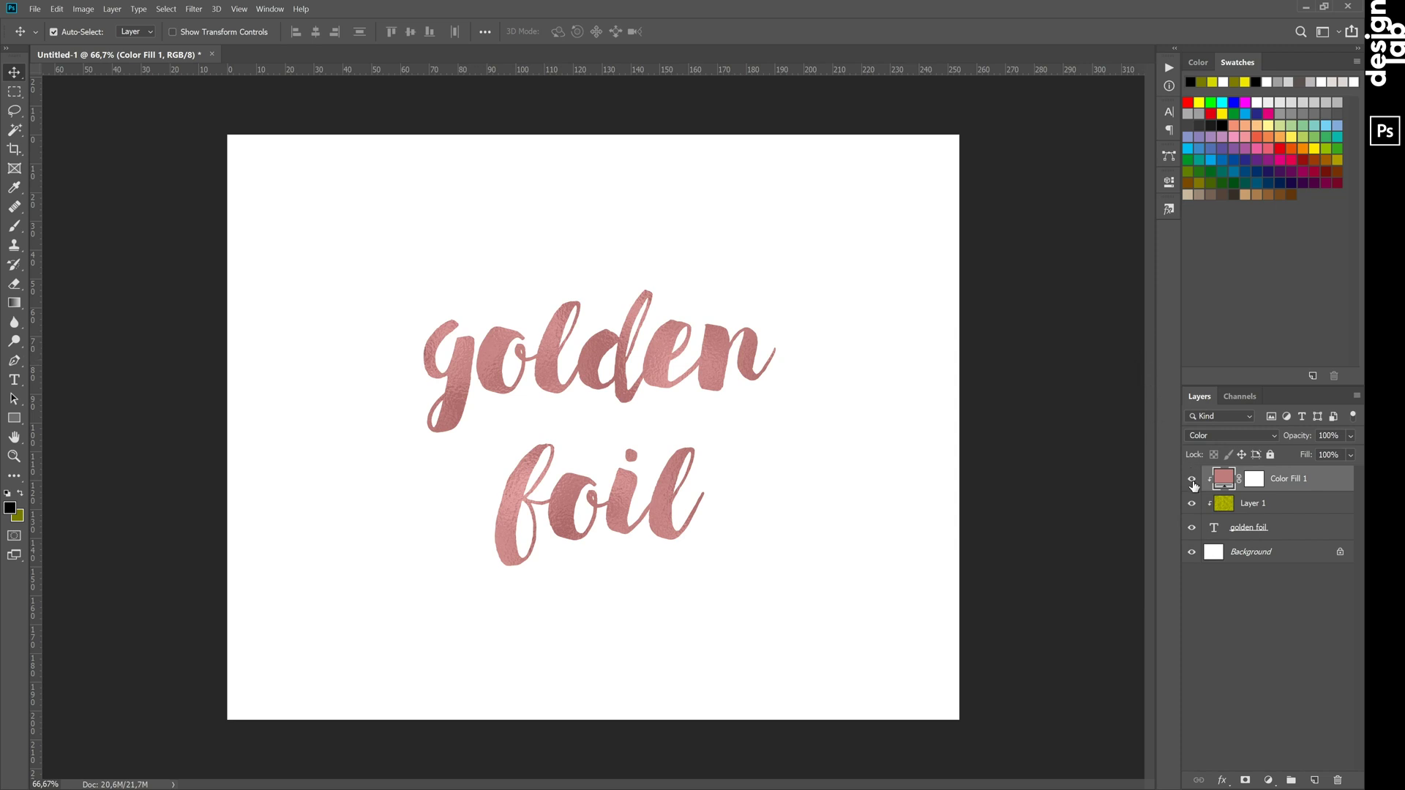
pyautogui.click(1192, 480)
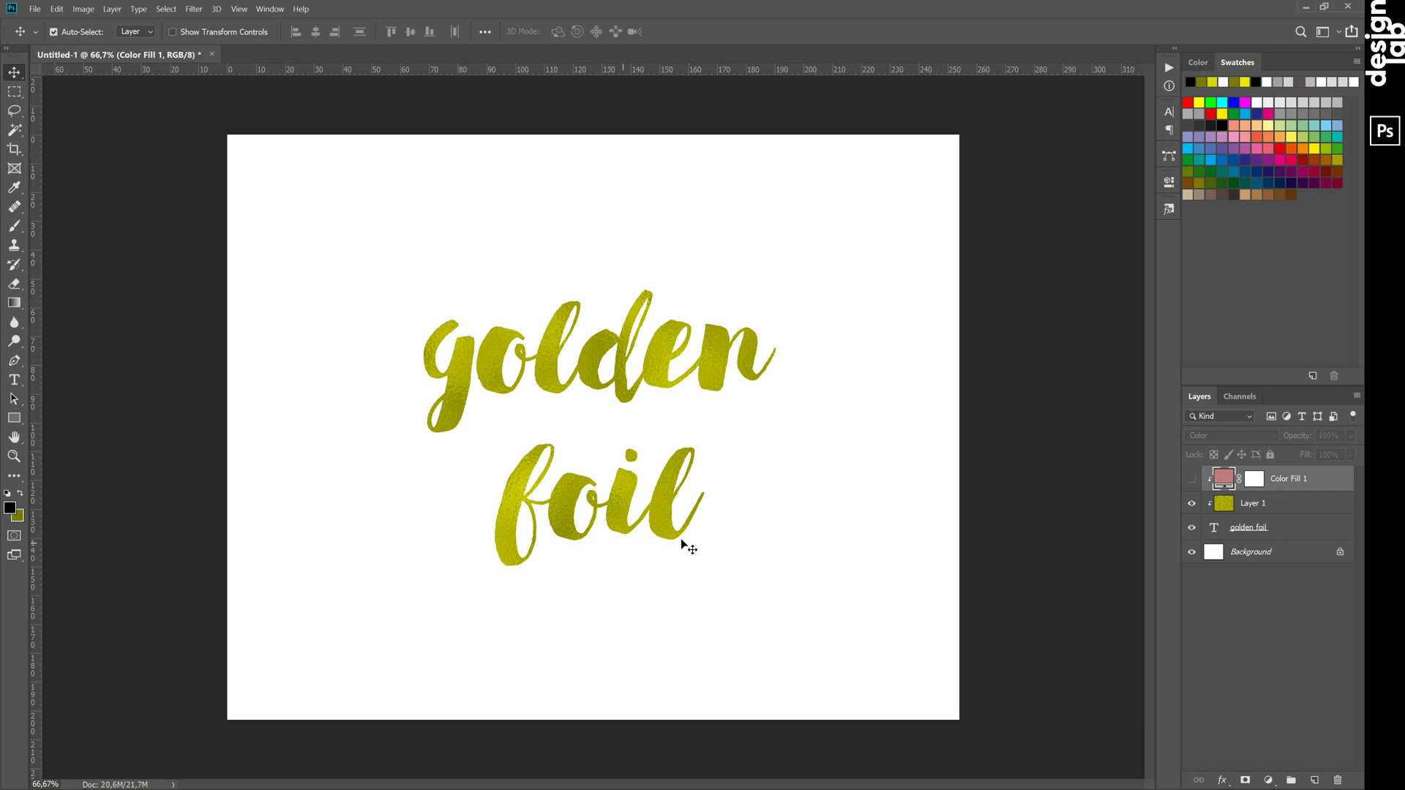